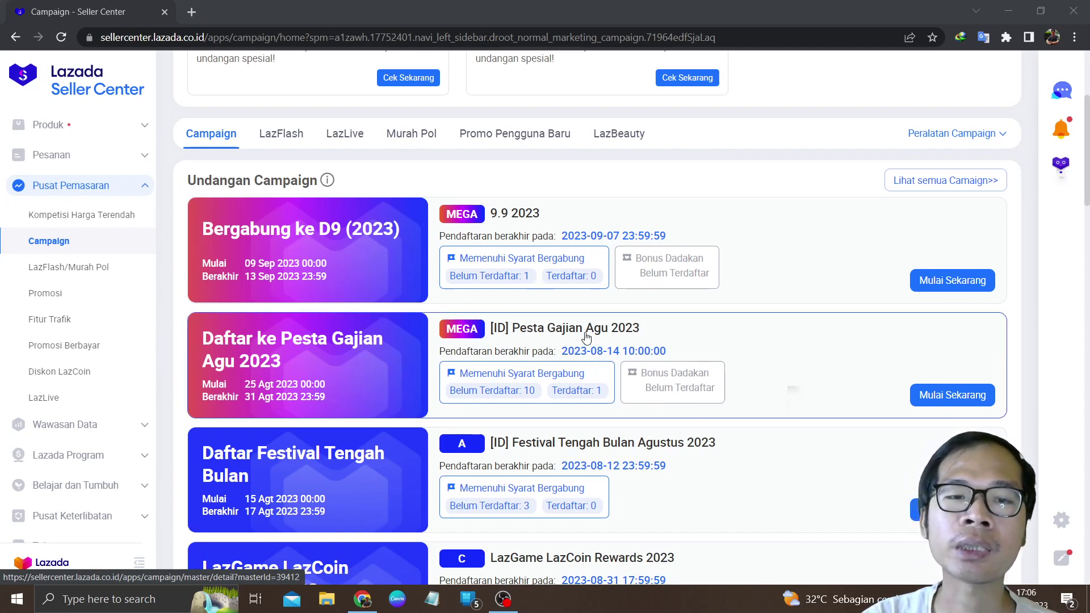
# Step: Open the [ID] Pesta Gajian Agu 2023 campaign and confirm its agreement with all the product and bonus agreements selected
pyautogui.click(966, 394)
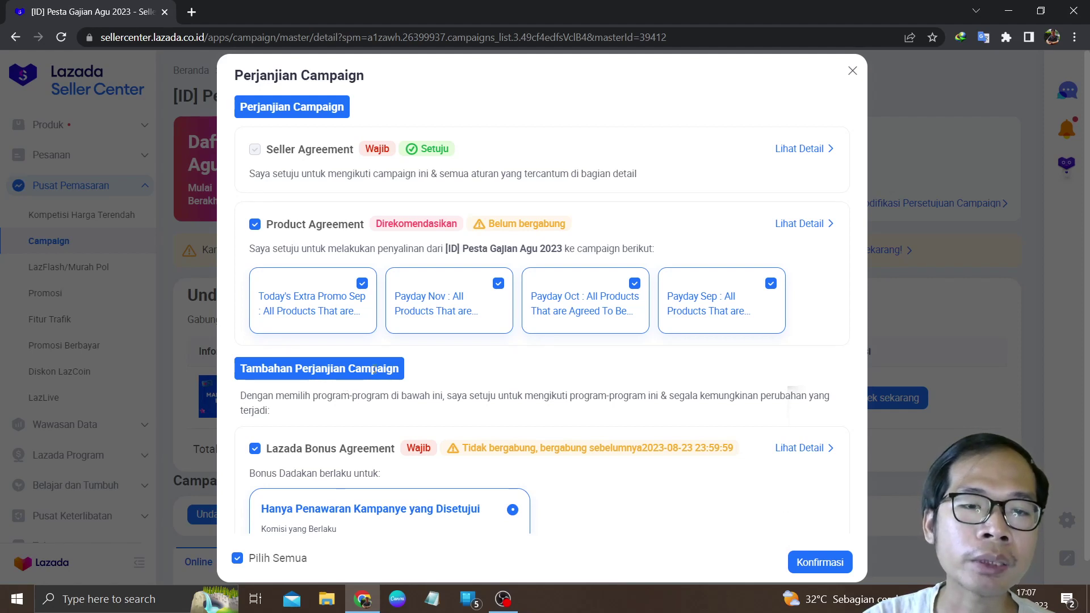
pyautogui.scroll(-1, 374, 369)
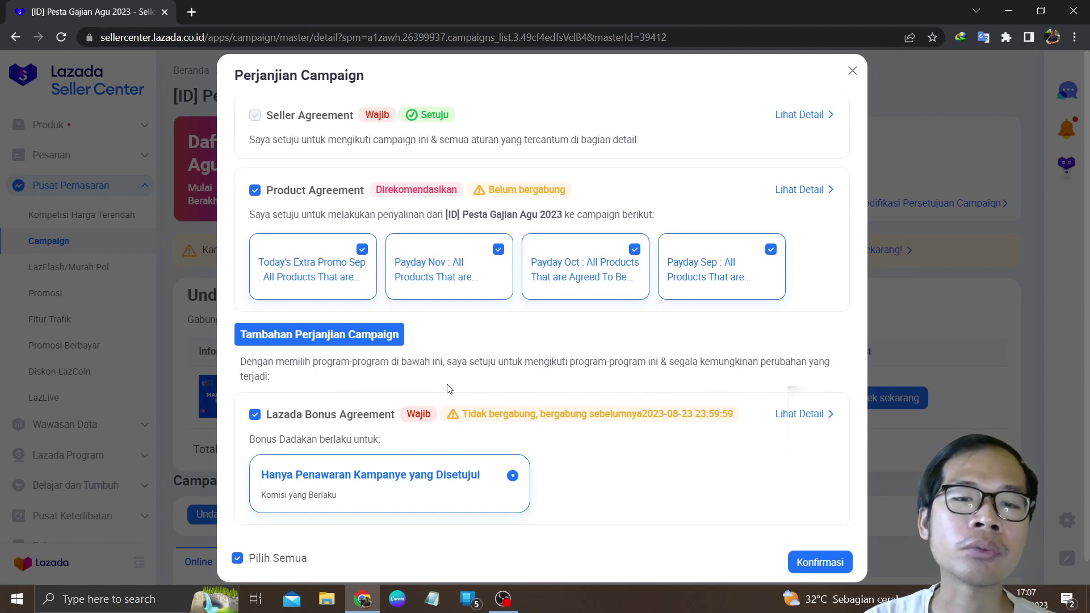
pyautogui.scroll(1, 448, 389)
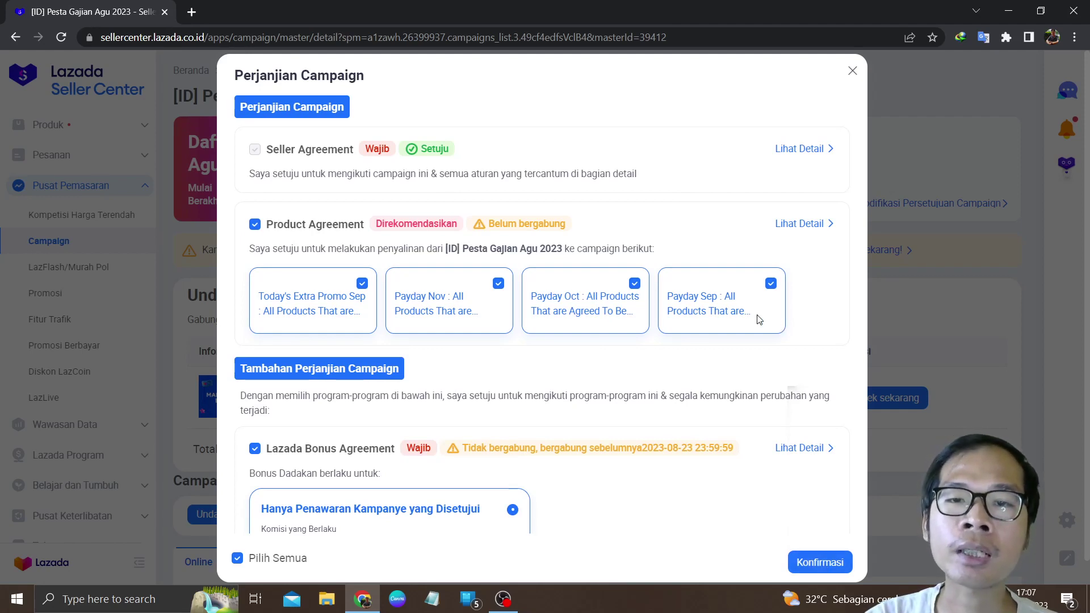
pyautogui.click(362, 284)
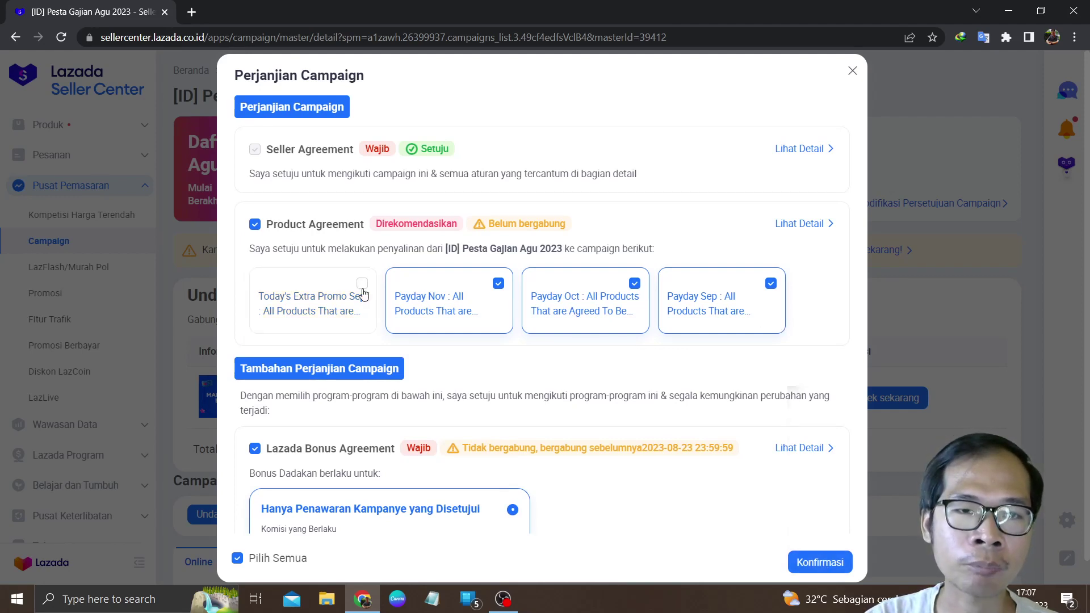
pyautogui.click(362, 285)
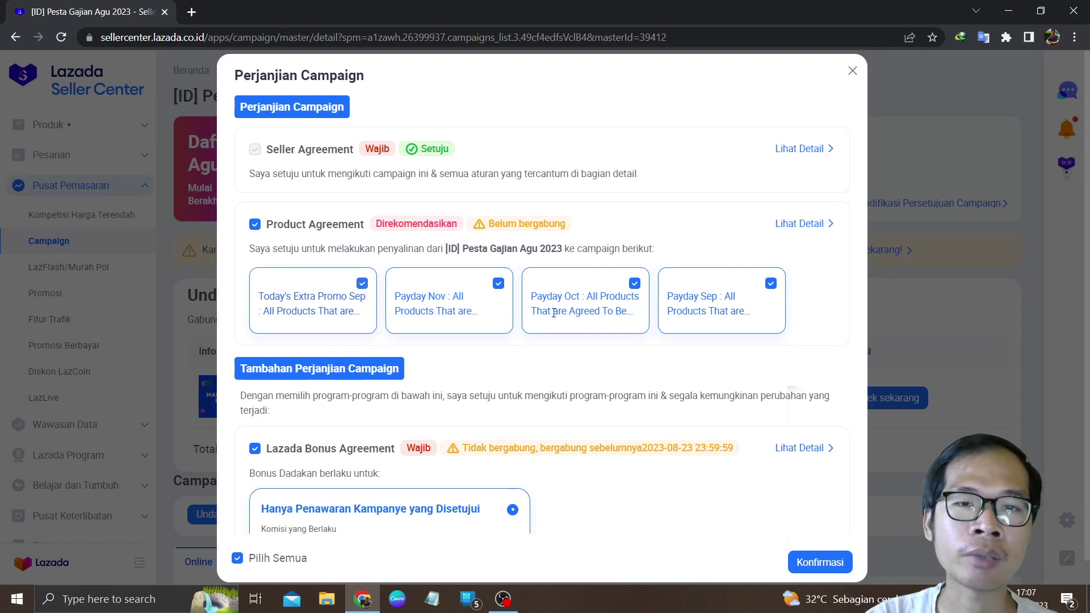
pyautogui.click(816, 559)
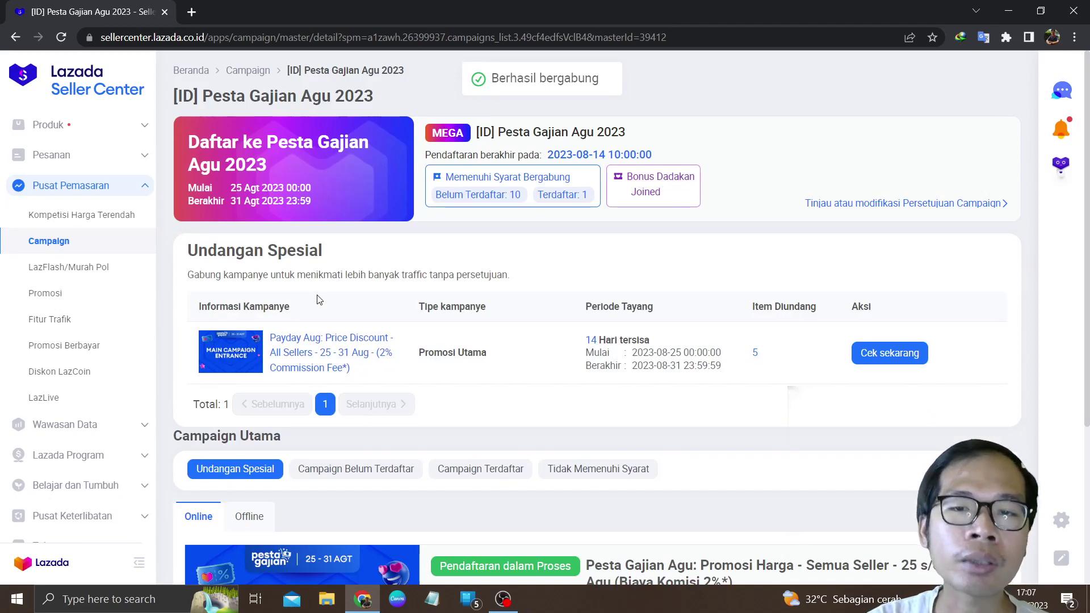
# Step: Among the campaigns not yet registered, open Pesta Gajian Agu: Promosi Harga - Semua Seller for 25 to 31 August
pyautogui.scroll(-4, 318, 299)
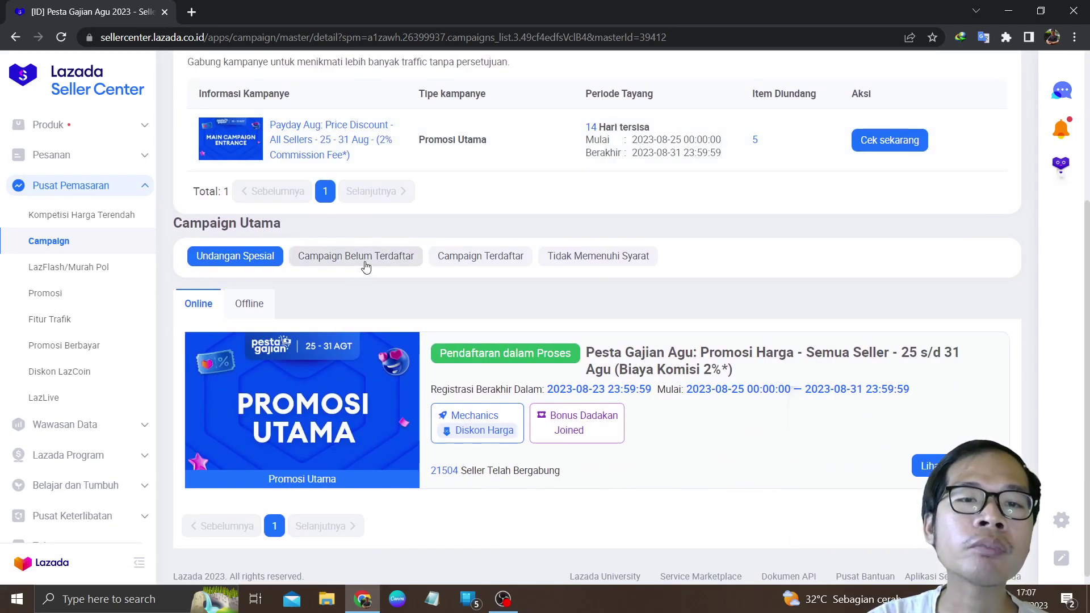
pyautogui.click(365, 266)
pyautogui.scroll(-10, 564, 363)
pyautogui.scroll(-10, 564, 364)
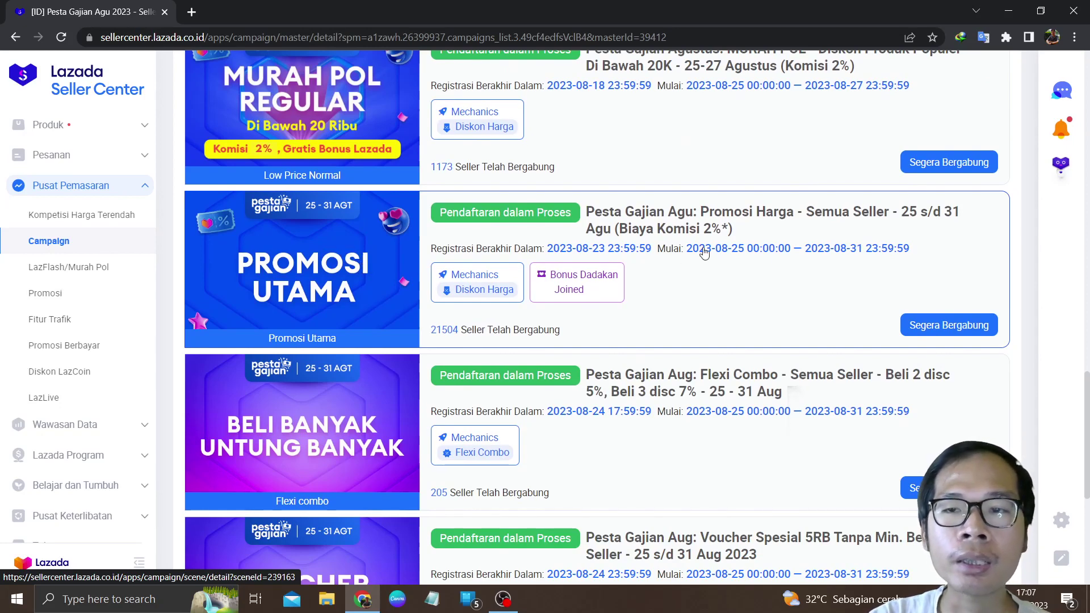
pyautogui.click(932, 327)
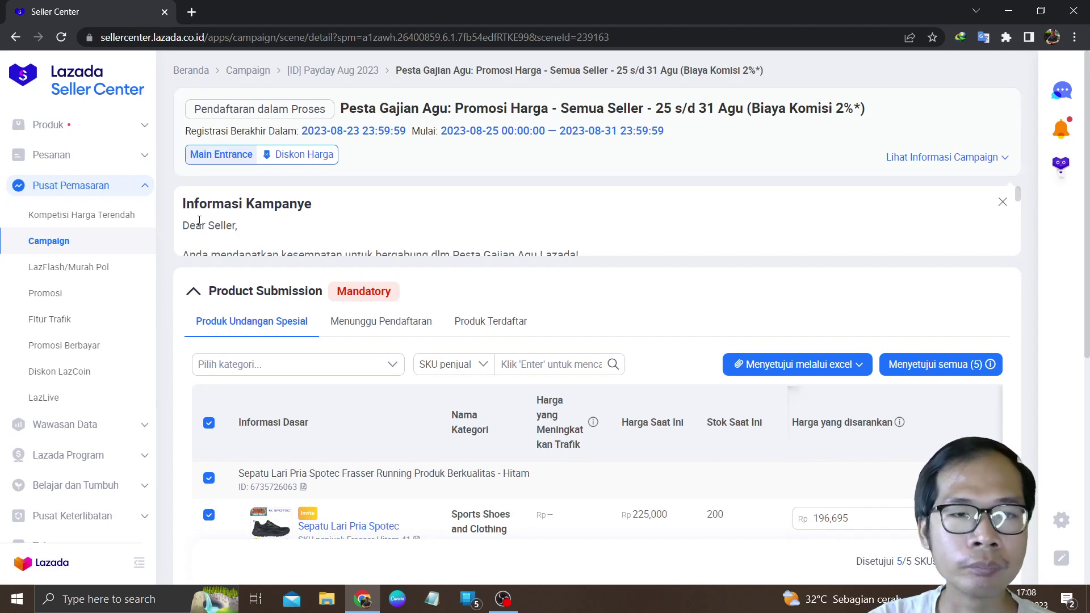
# Step: Read the campaign information on commission fees and terms, and review the suggested prices of the specially invited products
pyautogui.click(195, 292)
pyautogui.click(194, 292)
pyautogui.scroll(-1, 227, 203)
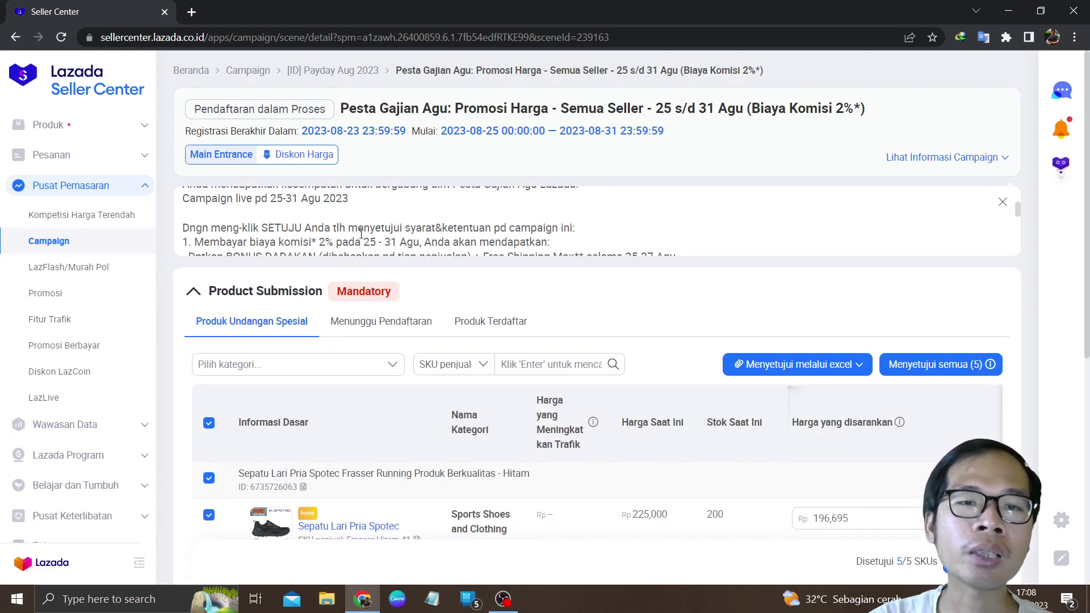
pyautogui.scroll(-1, 490, 216)
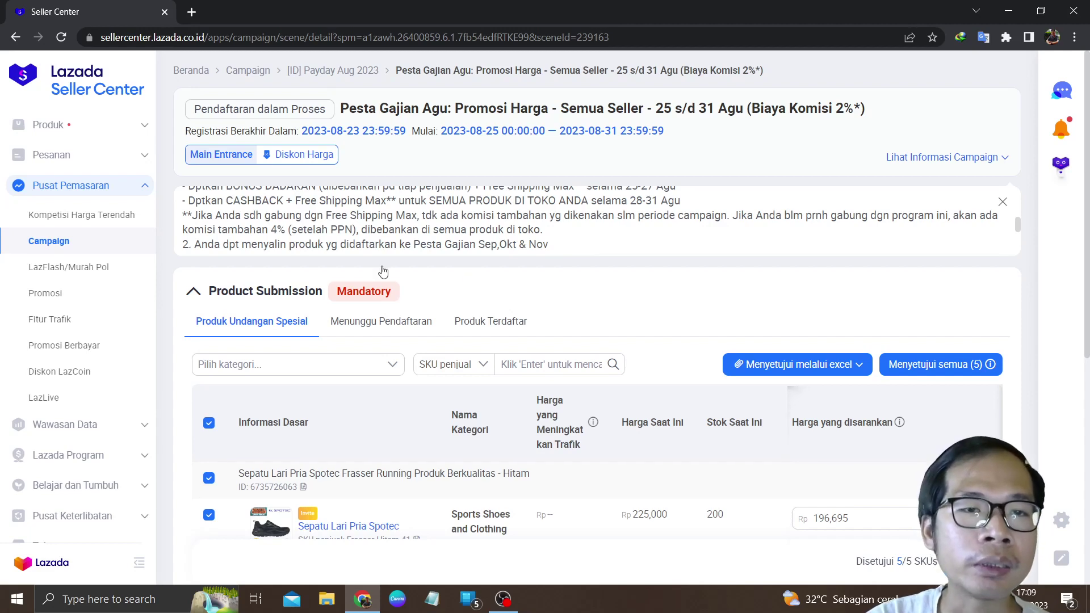
pyautogui.moveTo(233, 201); pyautogui.dragTo(372, 218)
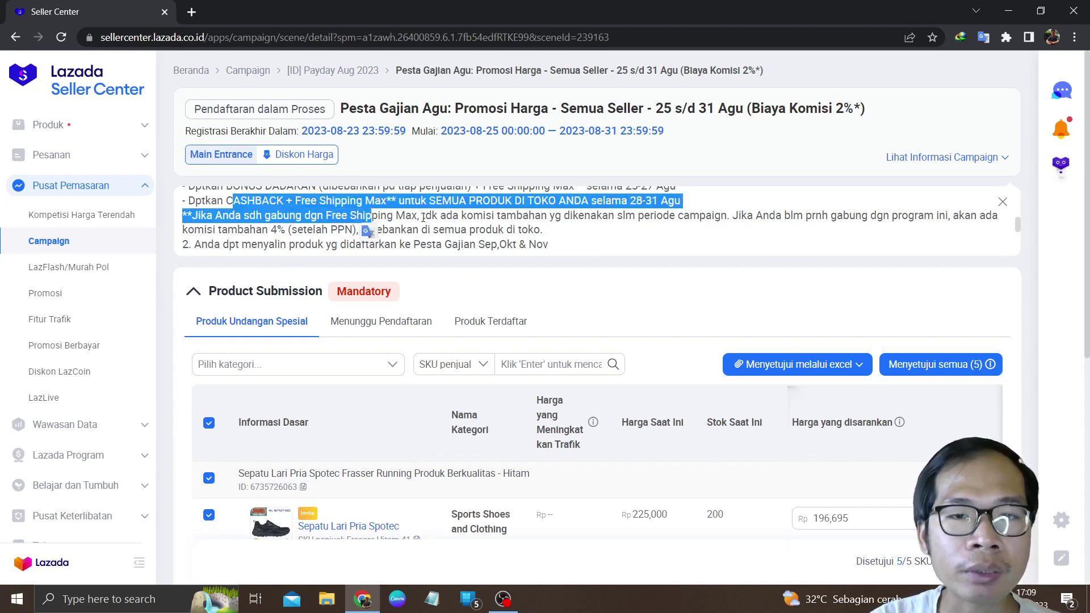
pyautogui.click(424, 218)
pyautogui.moveTo(441, 218); pyautogui.dragTo(619, 217)
pyautogui.click(681, 213)
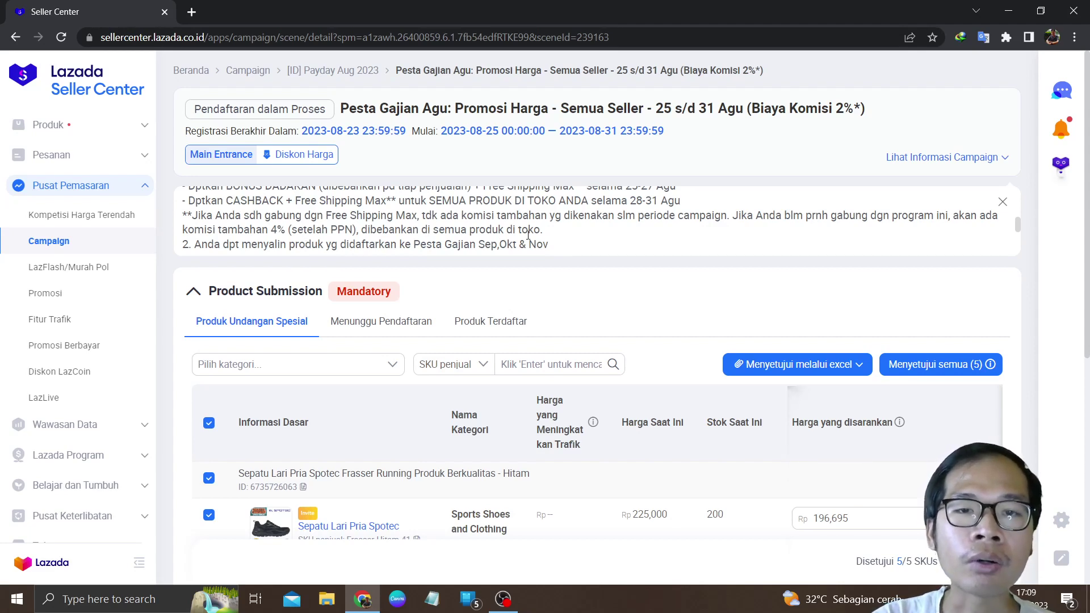
pyautogui.scroll(-2, 561, 238)
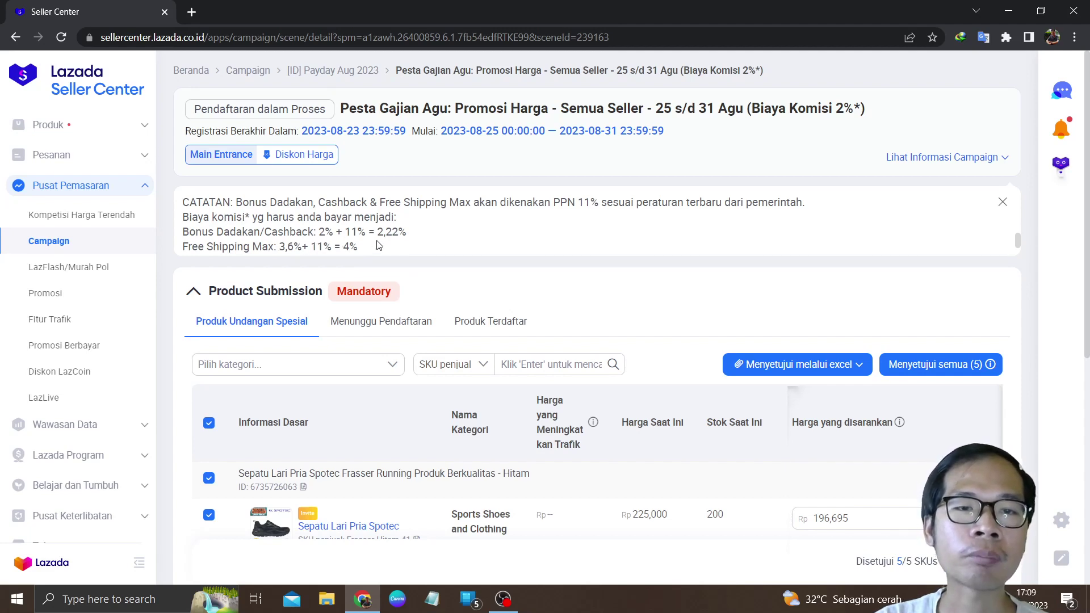
pyautogui.scroll(-1, 375, 245)
pyautogui.scroll(2, 452, 236)
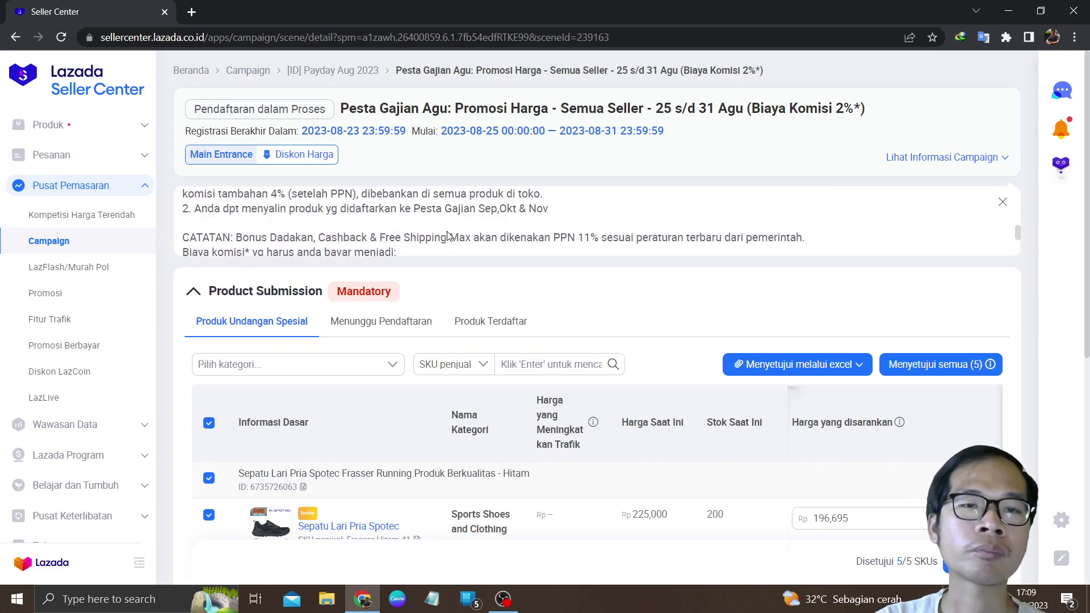
pyautogui.scroll(-2, 518, 234)
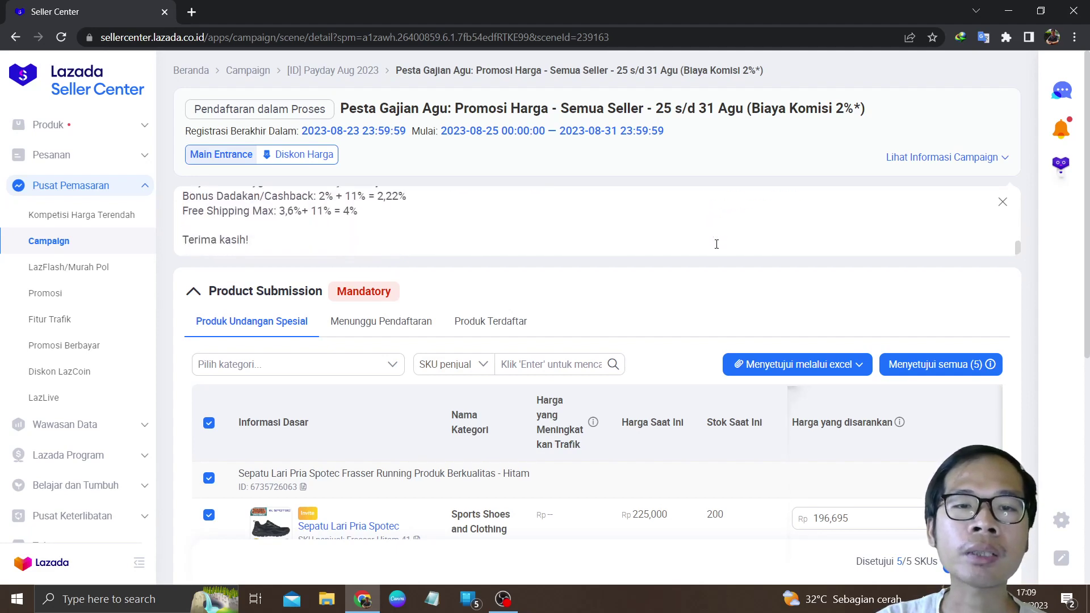
pyautogui.scroll(-3, 688, 301)
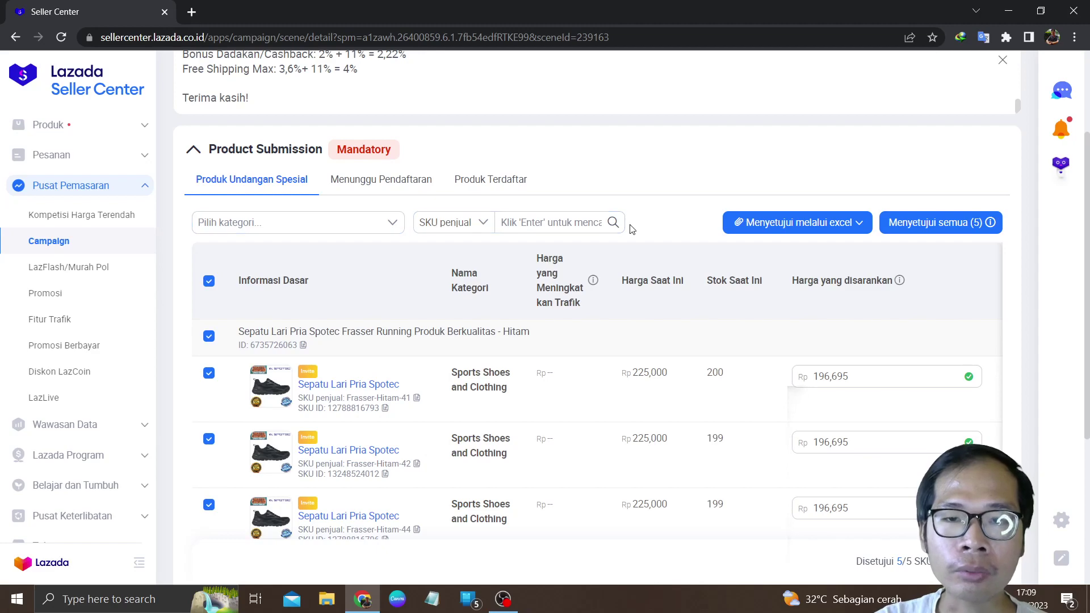
pyautogui.scroll(-4, 831, 375)
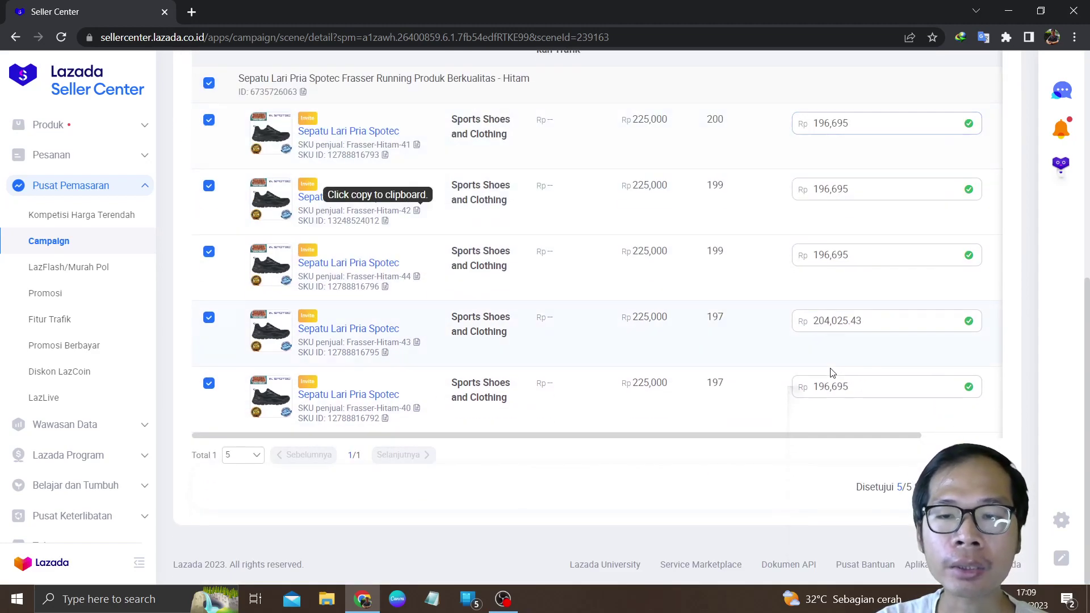
pyautogui.scroll(1, 831, 373)
pyautogui.scroll(2, 833, 373)
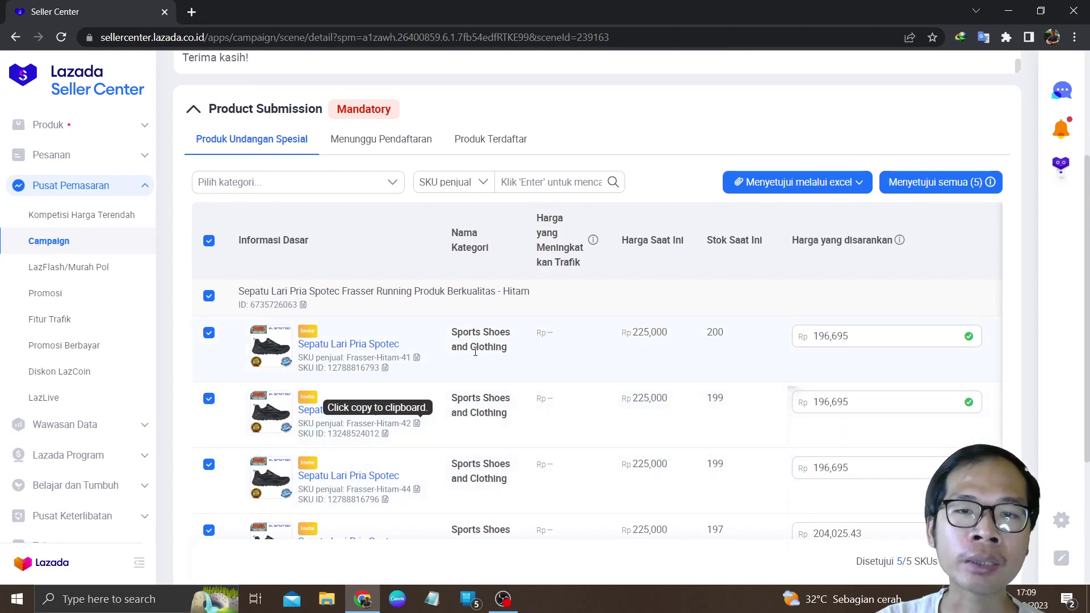
# Step: Add all products on the first page of the product picker to the campaign's list awaiting registration
pyautogui.click(358, 143)
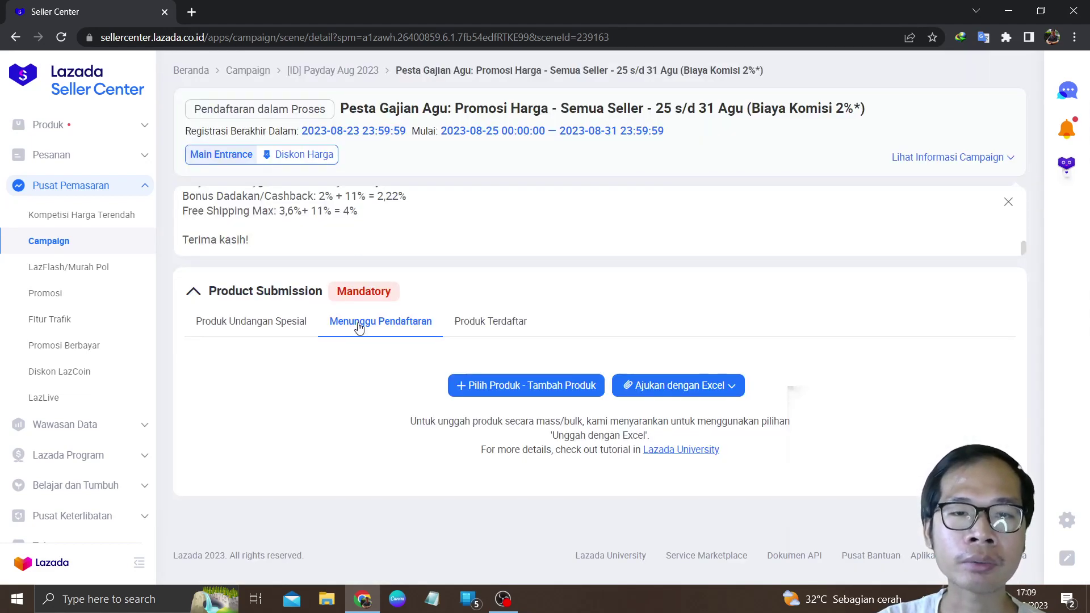
pyautogui.click(533, 388)
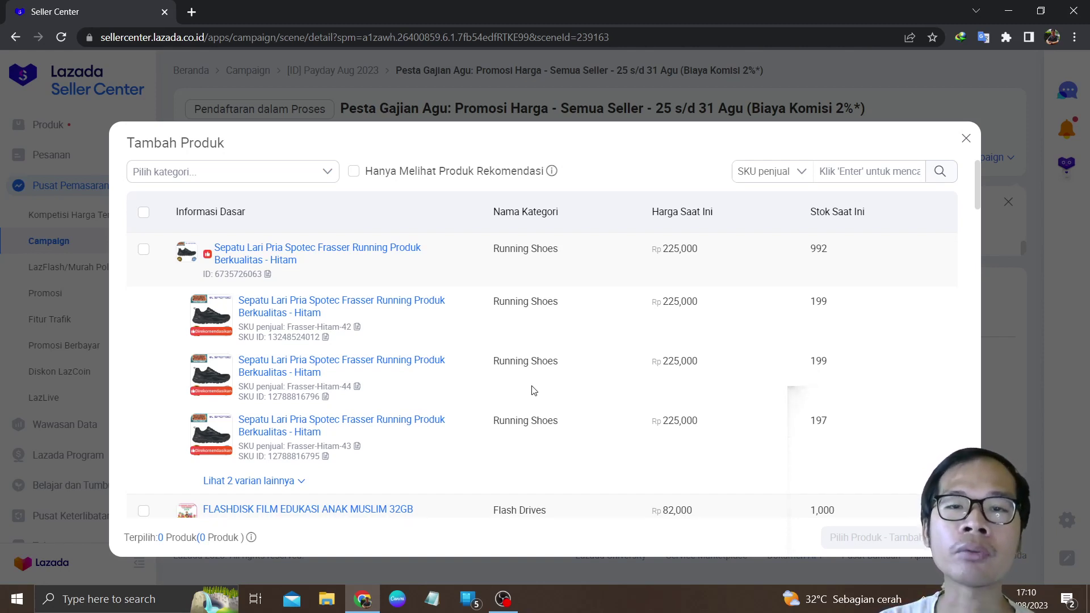
pyautogui.click(143, 217)
pyautogui.scroll(-10, 722, 398)
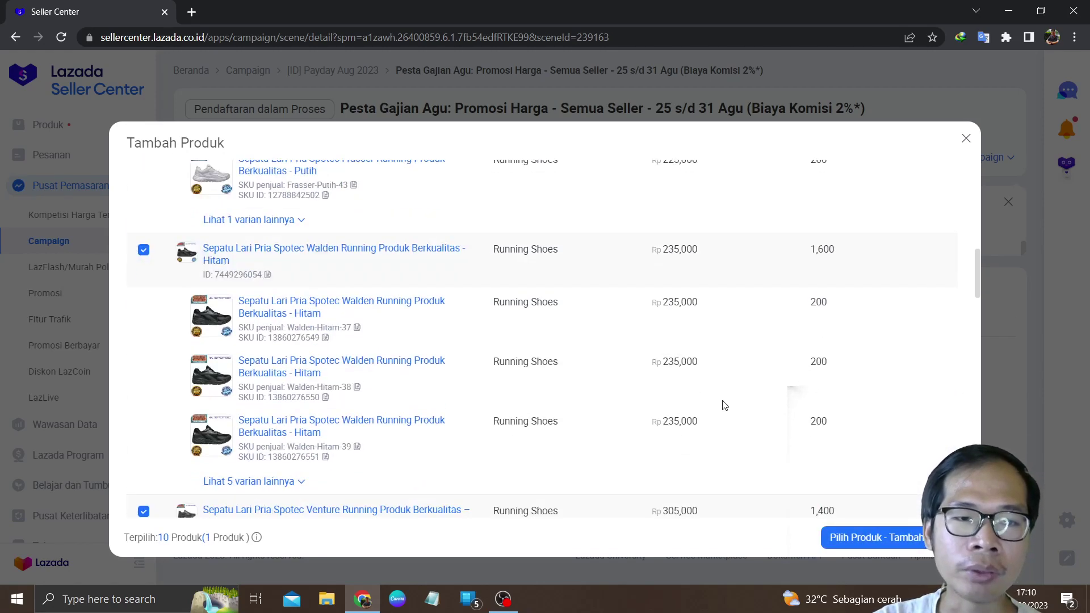
pyautogui.scroll(-10, 721, 395)
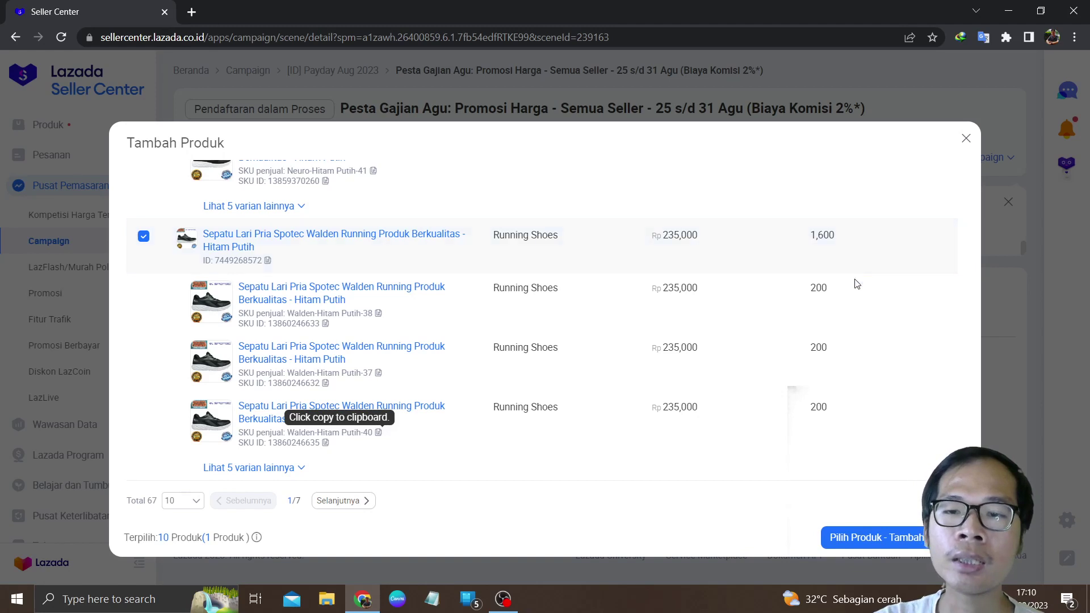
pyautogui.click(856, 538)
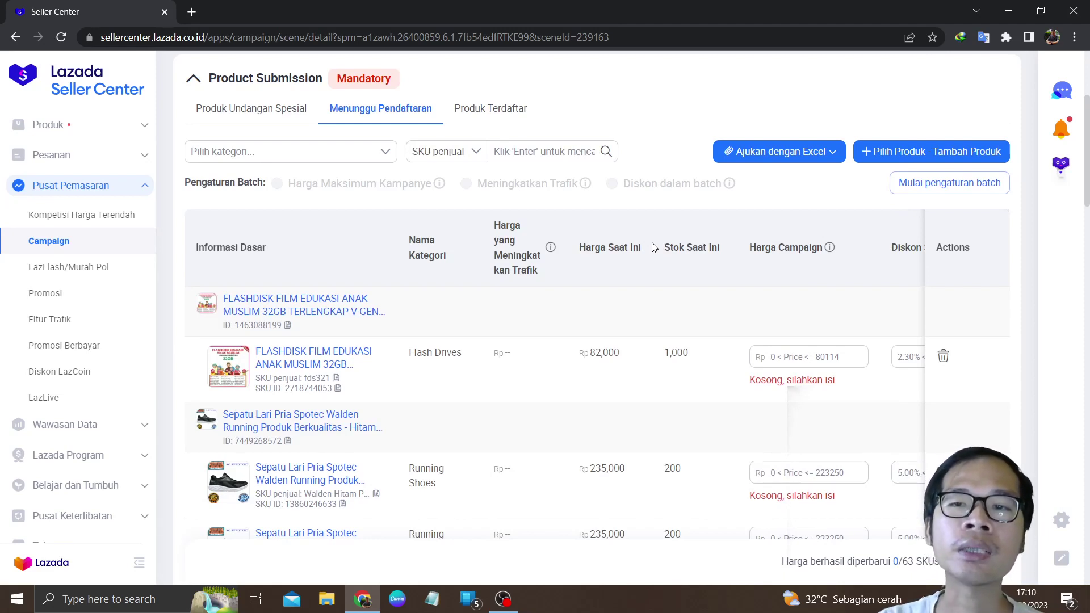
# Step: Start the batch price setting with Harga Maksimum Kampanye and show 10 products per page
pyautogui.click(964, 194)
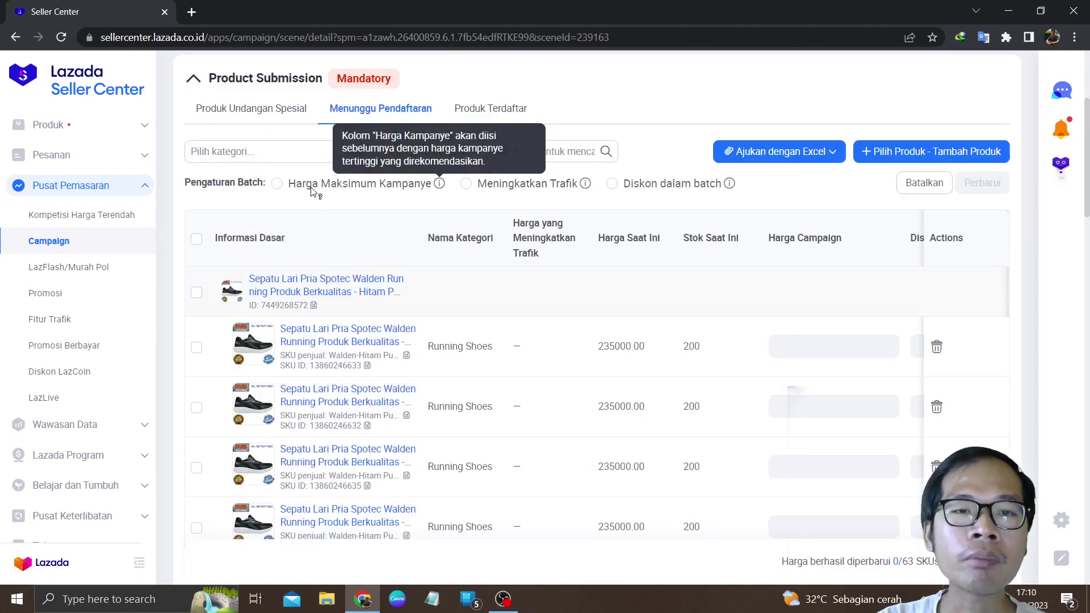
pyautogui.click(278, 184)
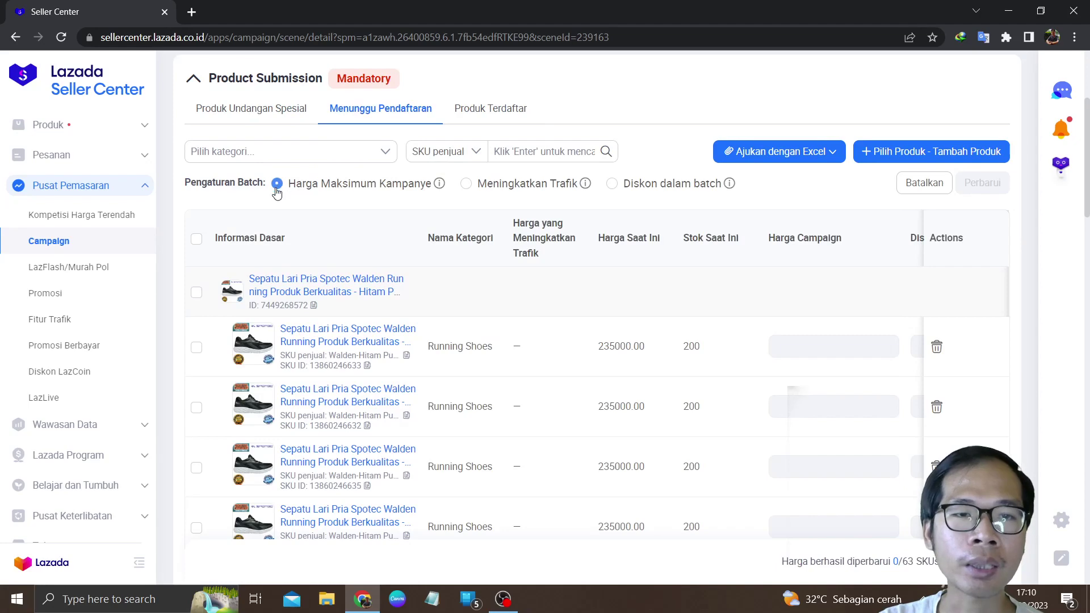
pyautogui.scroll(-10, 353, 333)
pyautogui.scroll(-10, 421, 361)
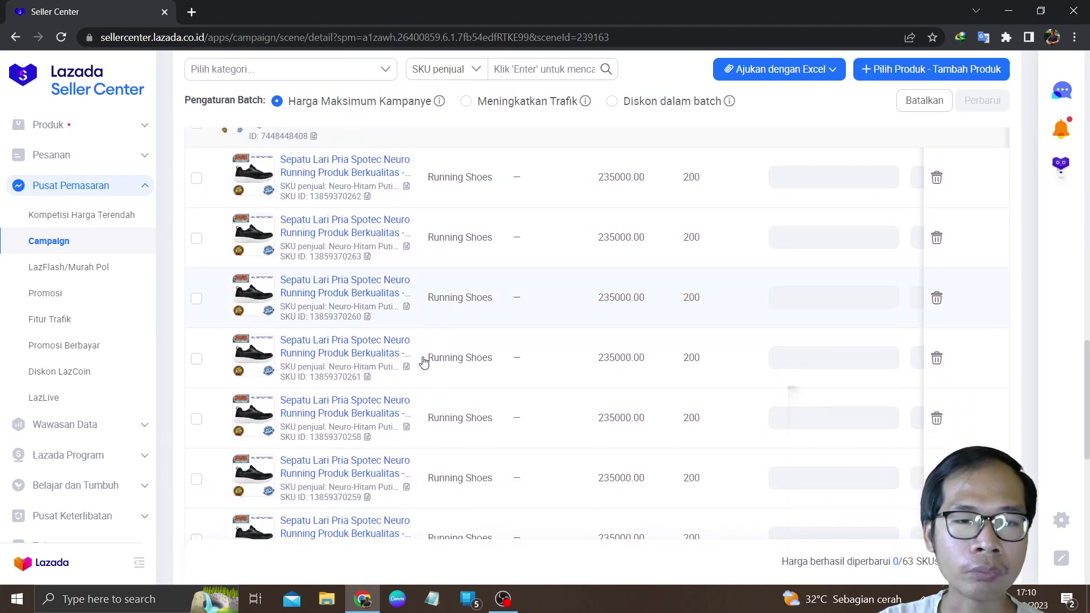
pyautogui.click(250, 463)
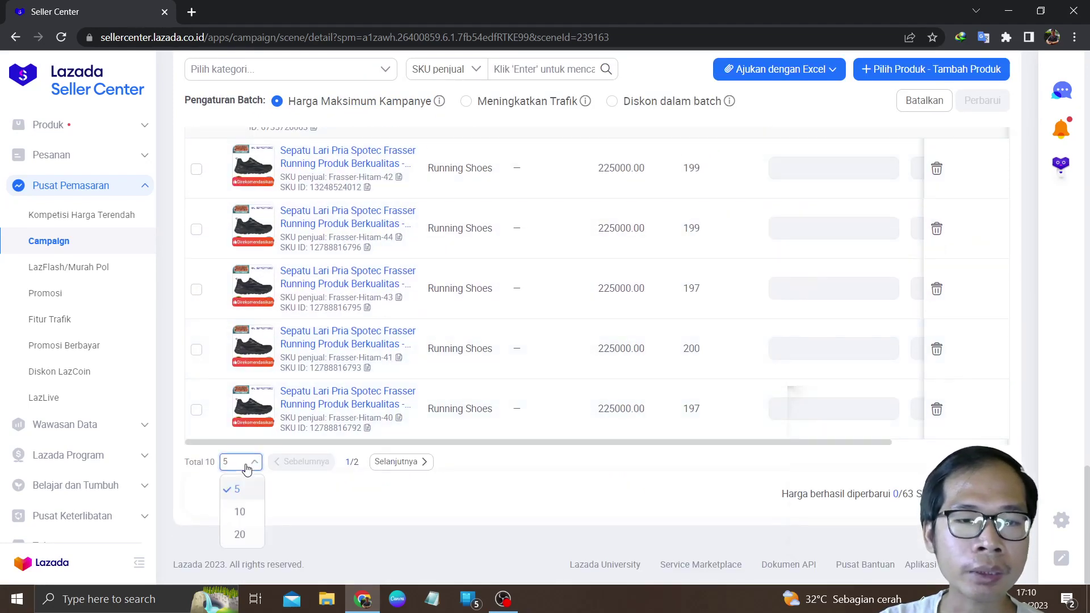
pyautogui.click(249, 517)
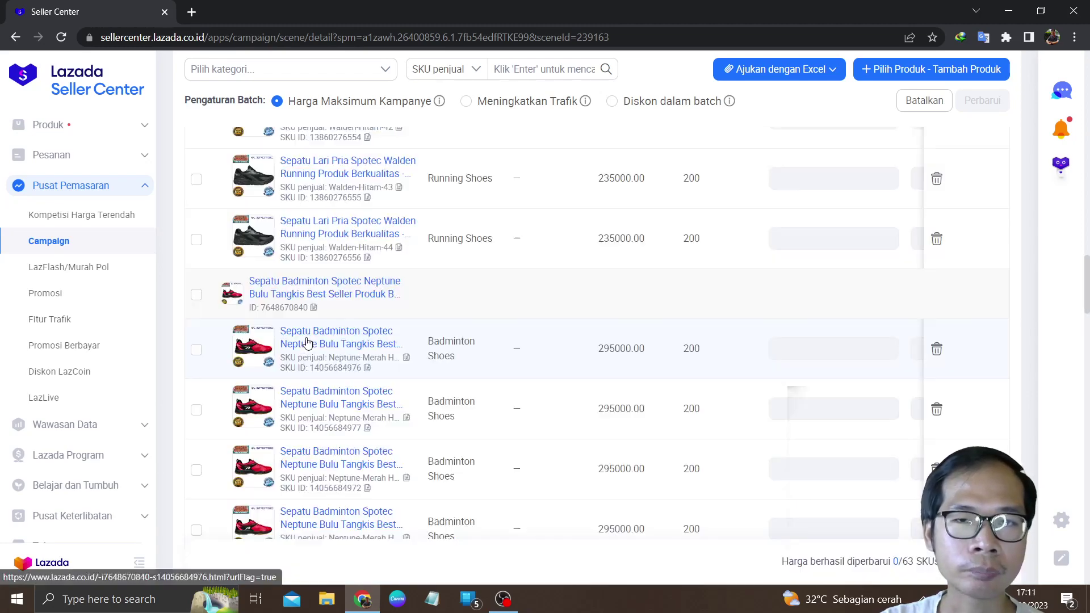
# Step: Select all listed products, update their campaign prices in batch to the maximum, and review the filled-in prices
pyautogui.scroll(5, 307, 343)
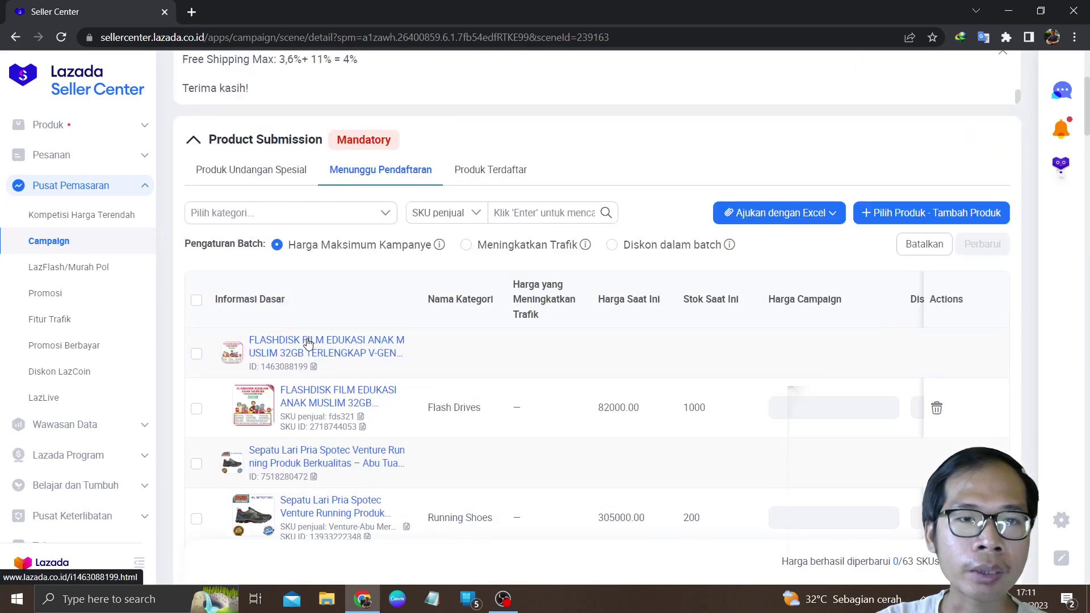
pyautogui.click(197, 301)
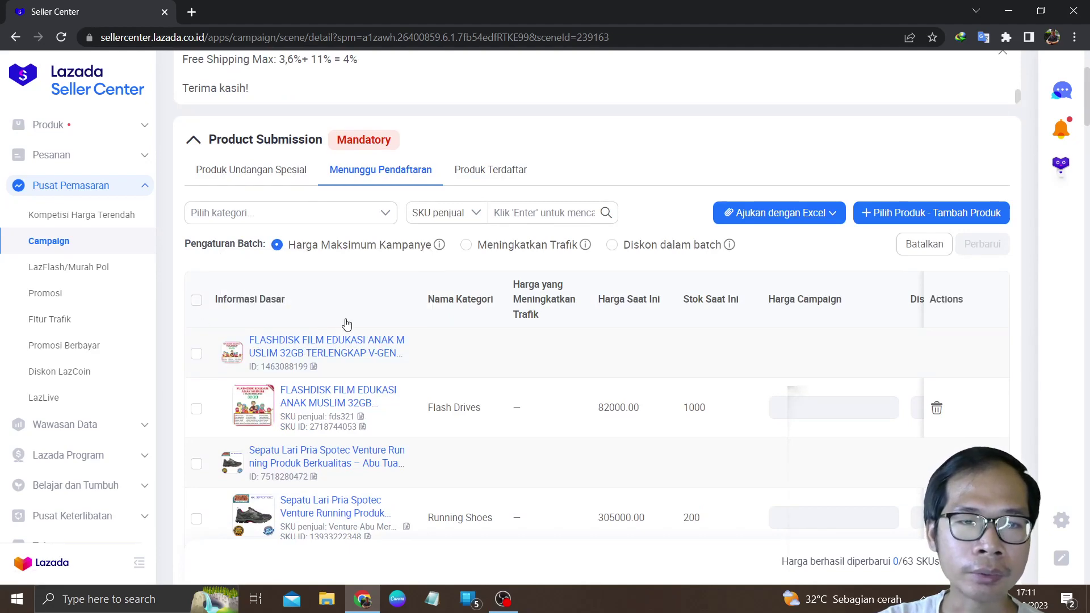
pyautogui.scroll(-10, 435, 352)
pyautogui.scroll(-15, 439, 354)
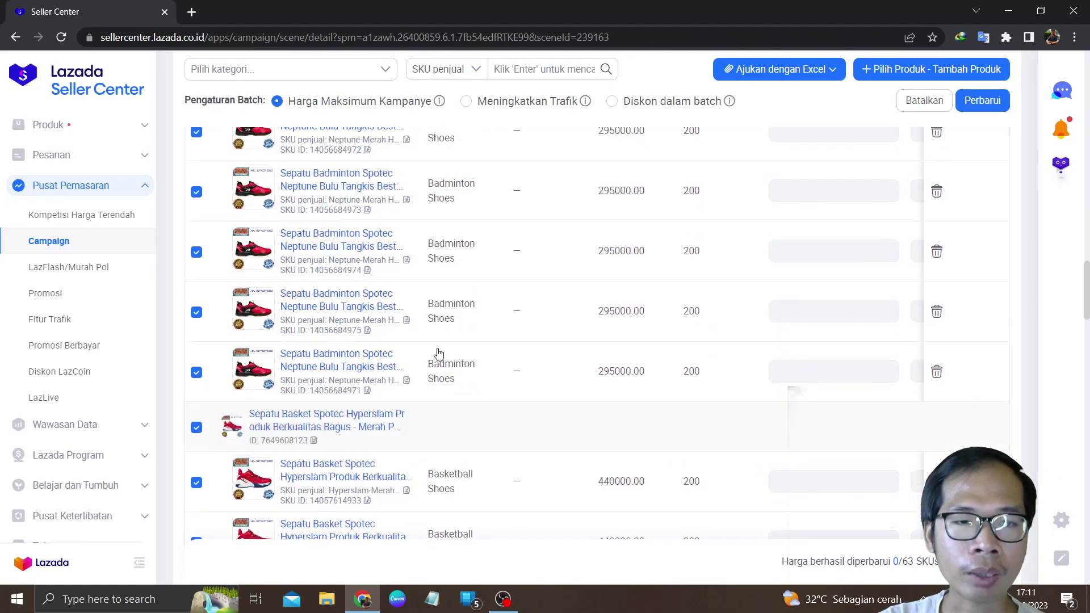
pyautogui.scroll(-5, 437, 355)
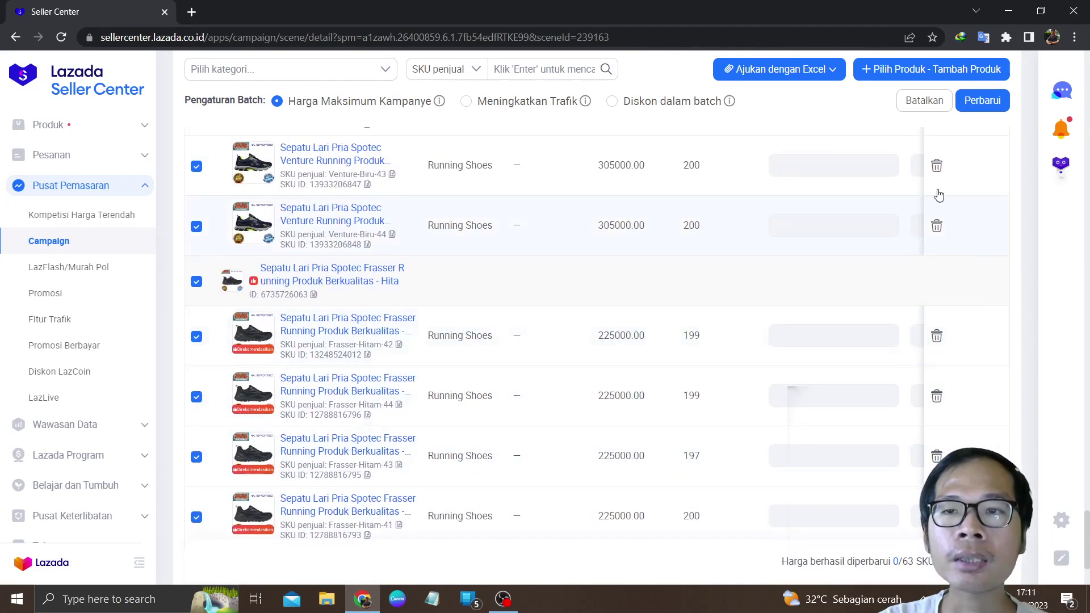
pyautogui.click(982, 101)
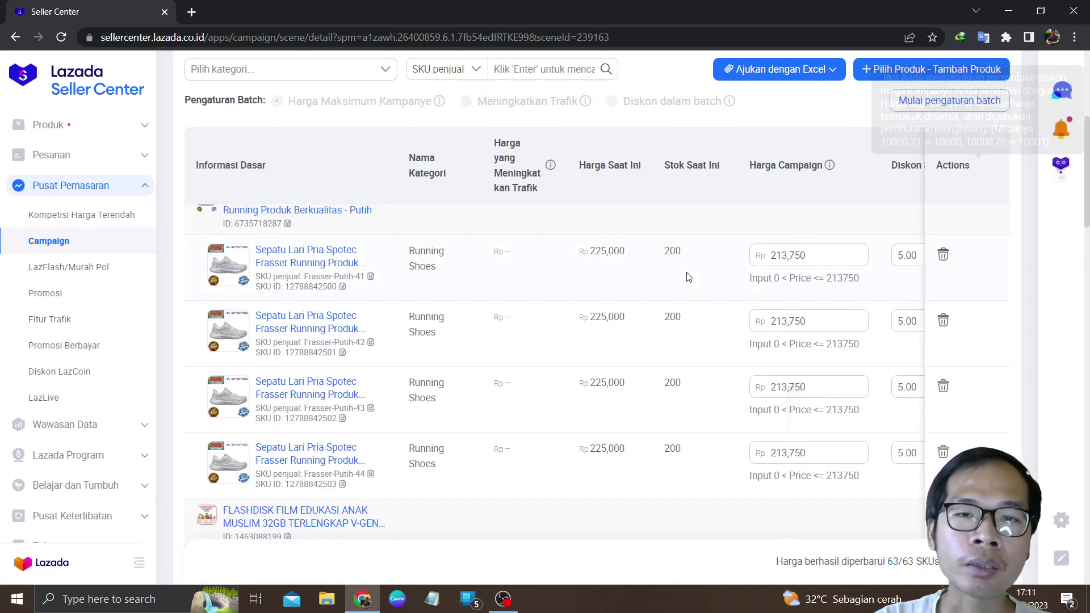
pyautogui.scroll(5, 628, 312)
pyautogui.scroll(-3, 627, 317)
pyautogui.scroll(-1, 627, 317)
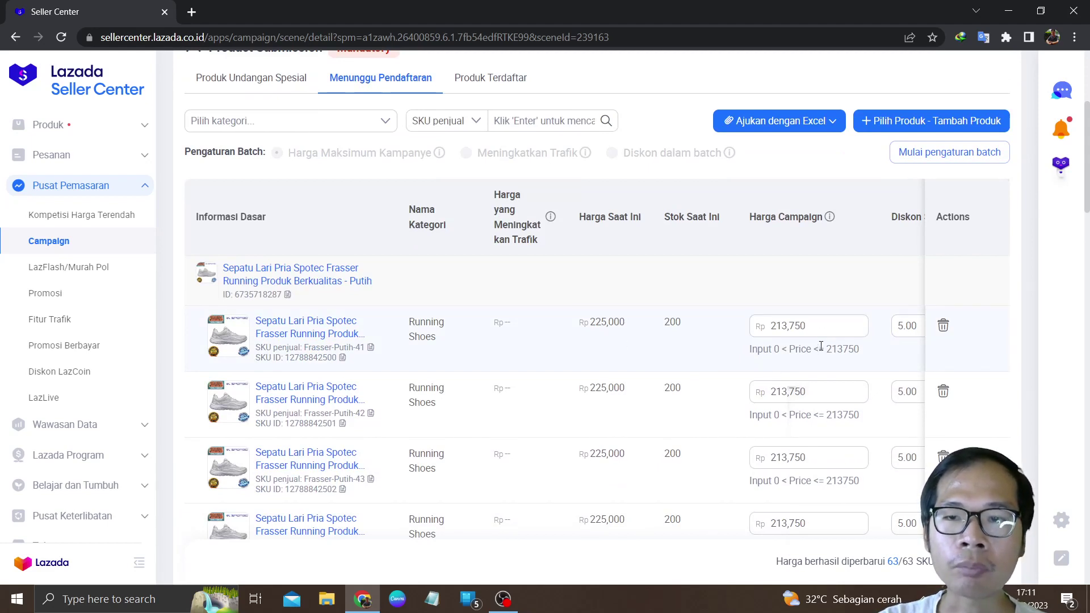
# Step: Review the campaign price, current price and stock of every SKU on the first page of products awaiting registration
pyautogui.scroll(-1, 821, 329)
pyautogui.scroll(-2, 785, 381)
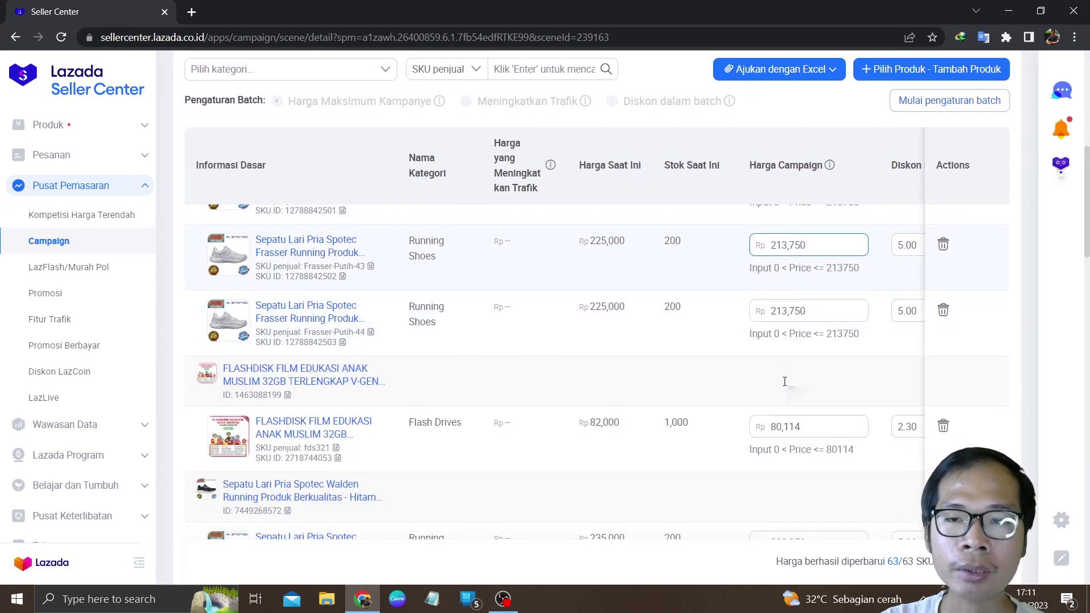
pyautogui.scroll(-2, 827, 430)
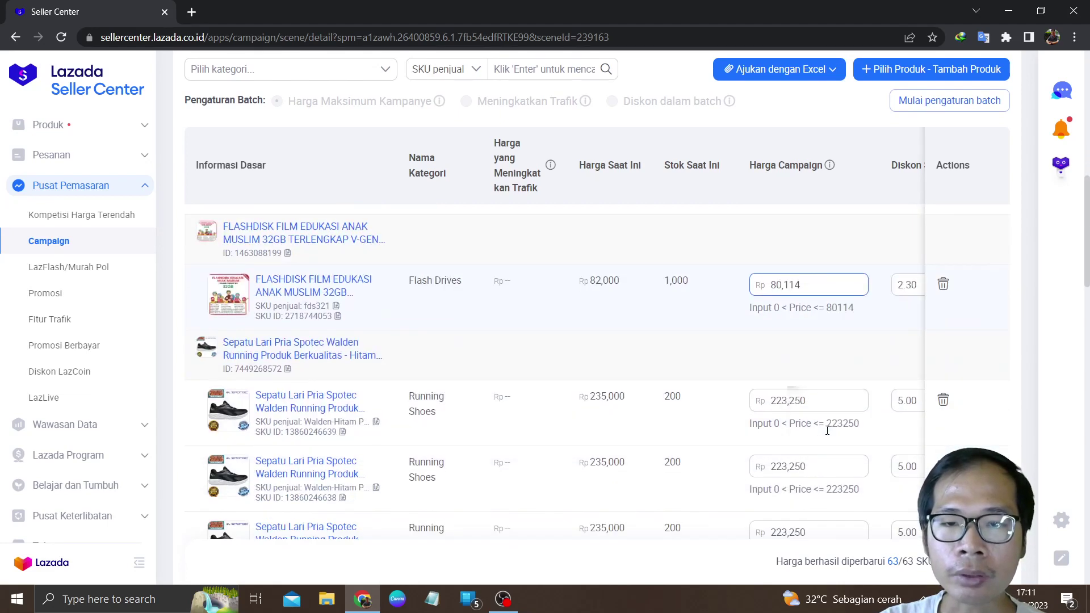
pyautogui.scroll(-2, 795, 397)
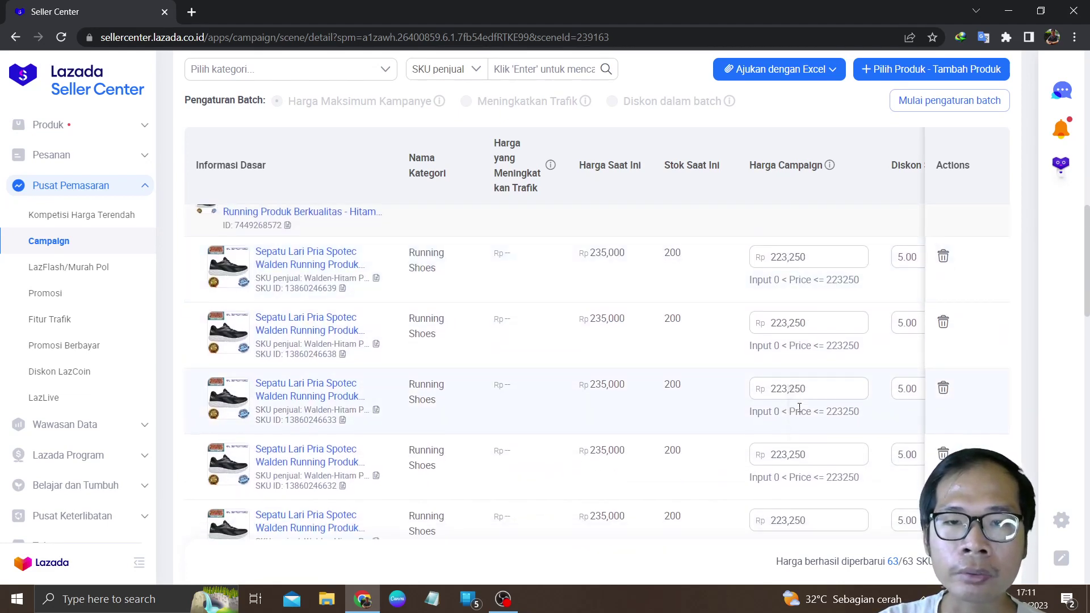
pyautogui.scroll(-5, 800, 408)
pyautogui.scroll(-1, 801, 410)
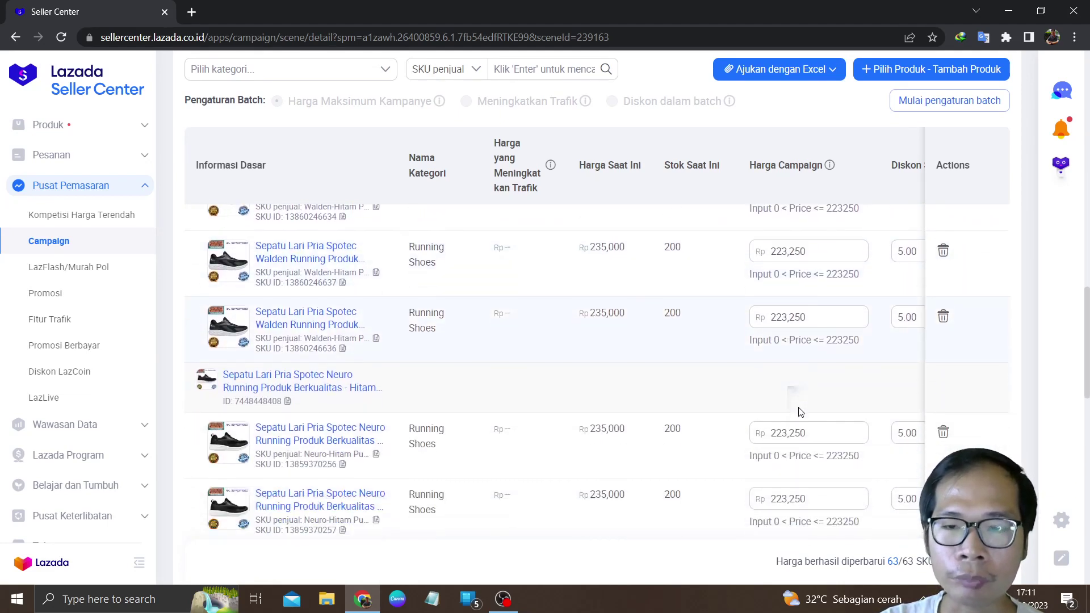
pyautogui.scroll(-1, 807, 407)
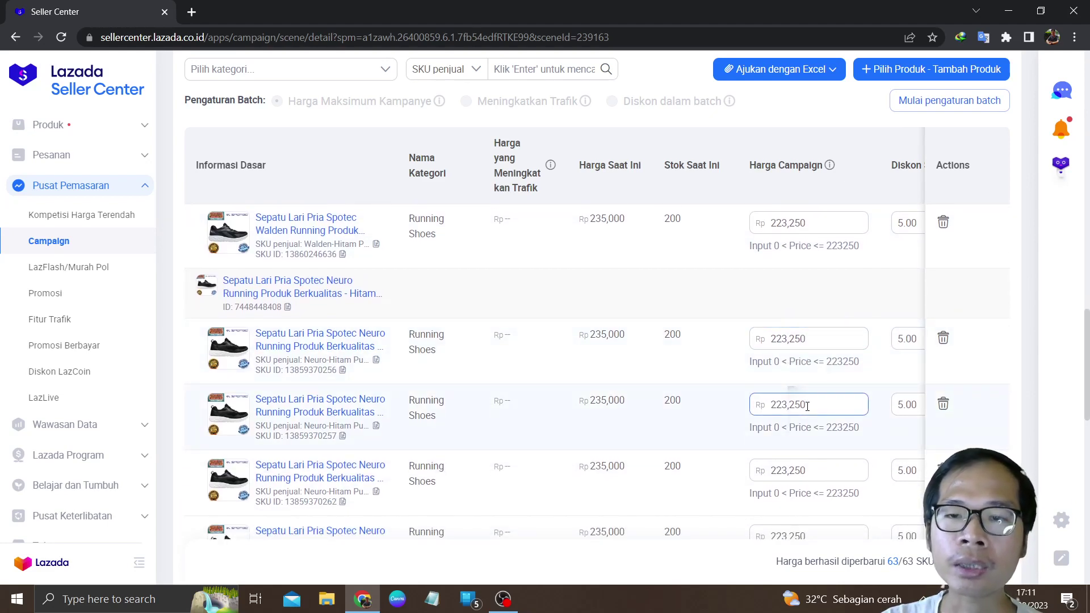
pyautogui.scroll(-2, 807, 407)
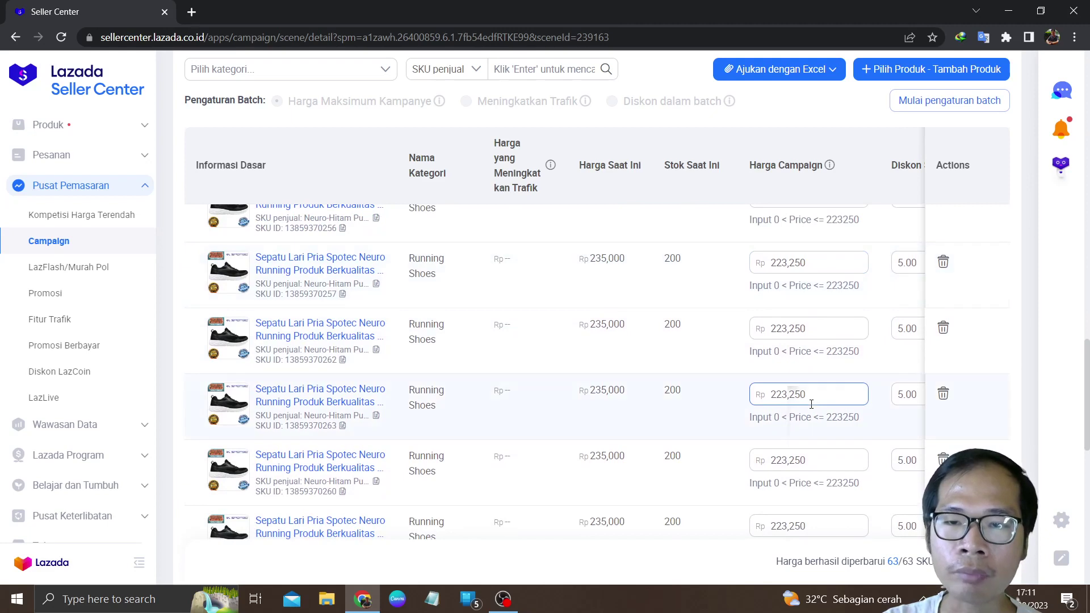
pyautogui.doubleClick(607, 391)
pyautogui.moveTo(627, 391); pyautogui.dragTo(652, 401)
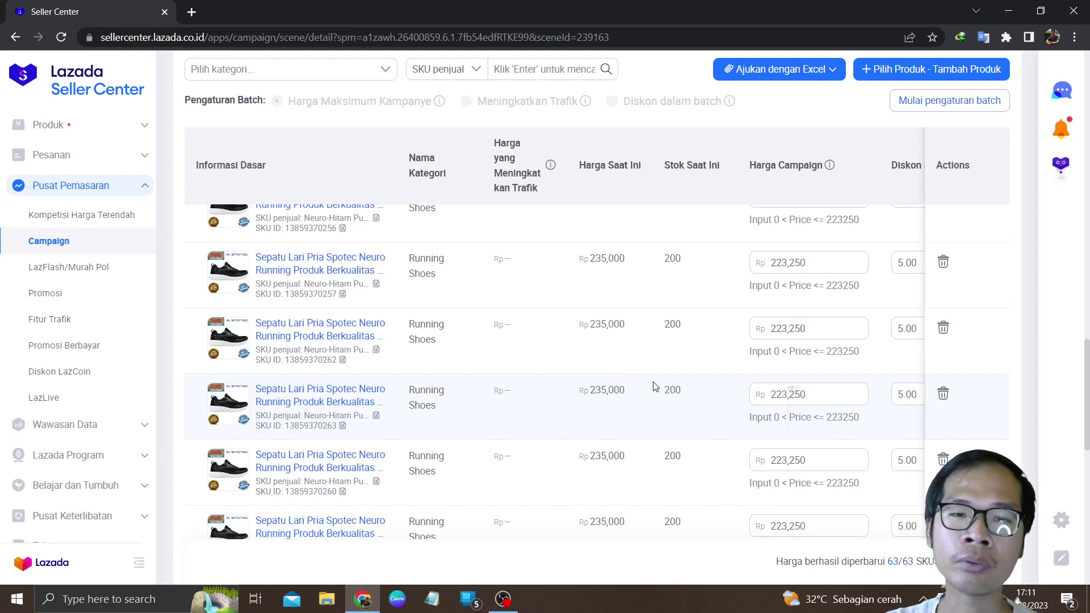
pyautogui.scroll(-5, 657, 386)
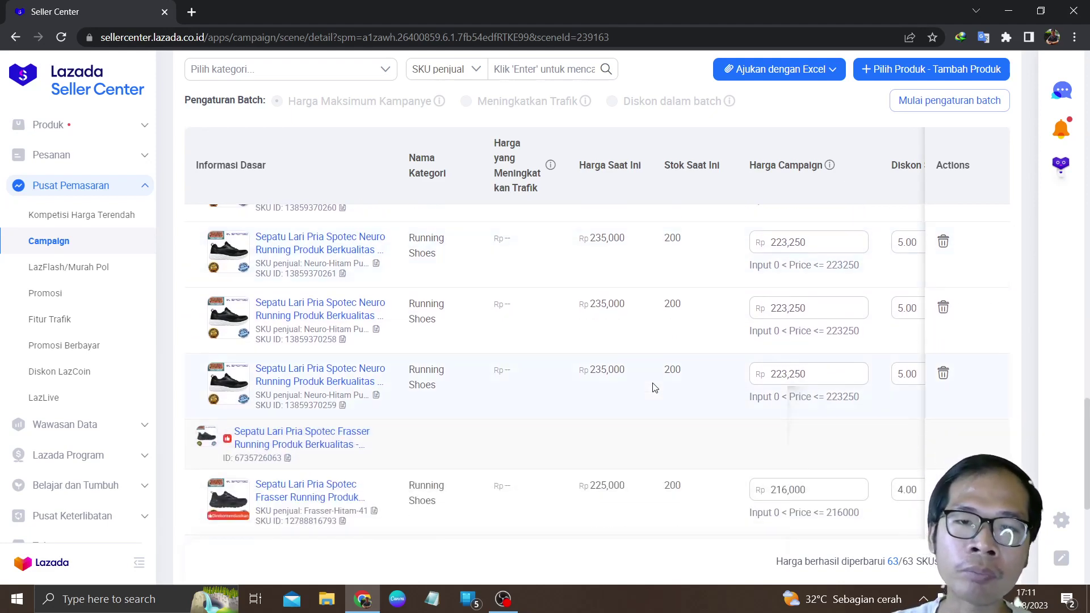
pyautogui.scroll(-3, 653, 388)
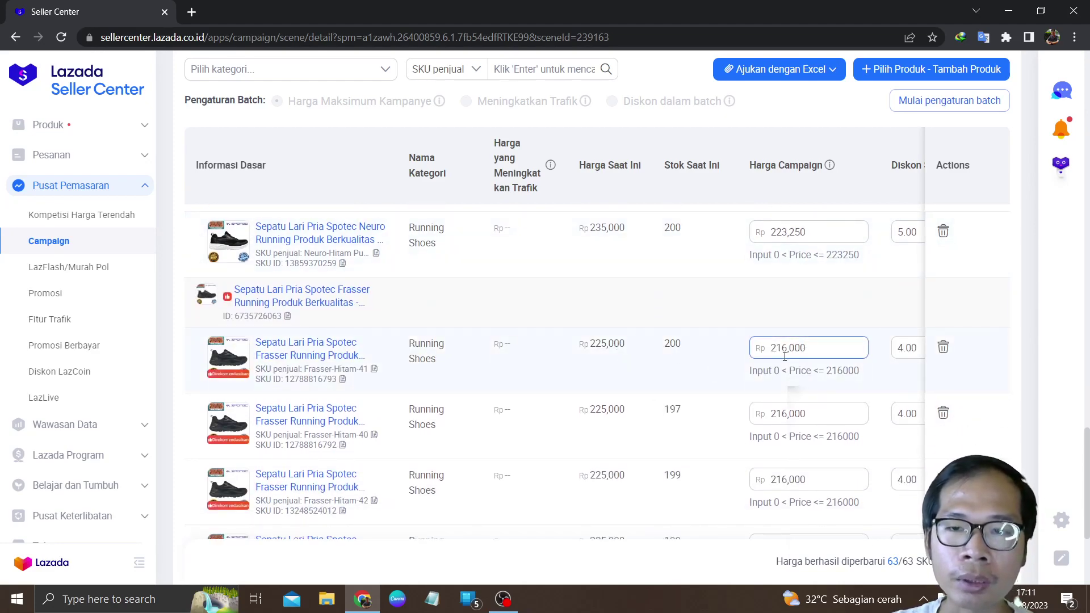
pyautogui.scroll(-5, 785, 357)
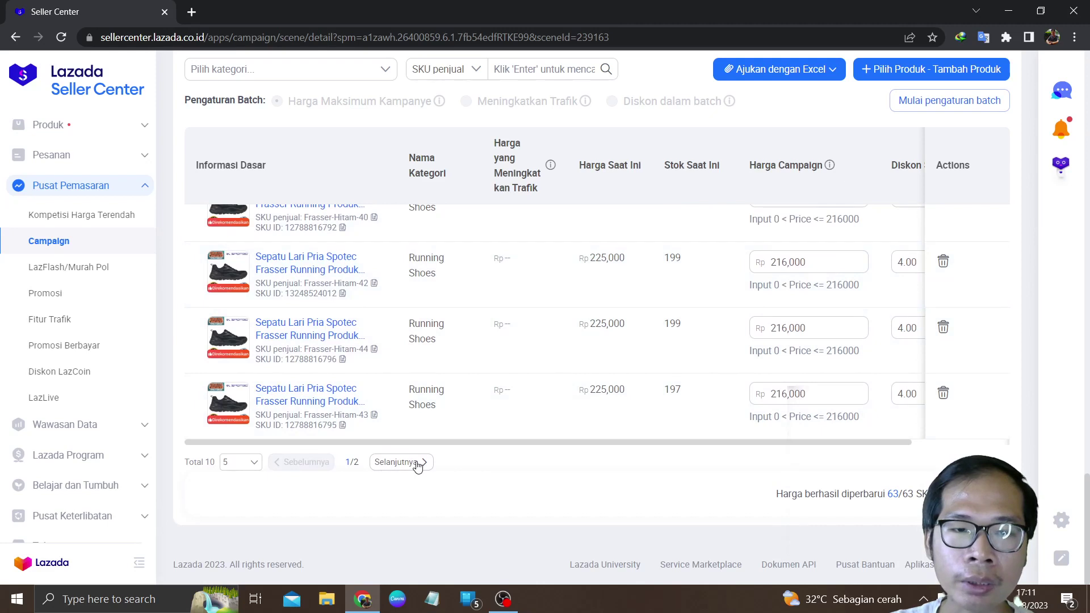
# Step: Check the campaign prices filled in for the products on the second page of the list awaiting registration
pyautogui.click(418, 466)
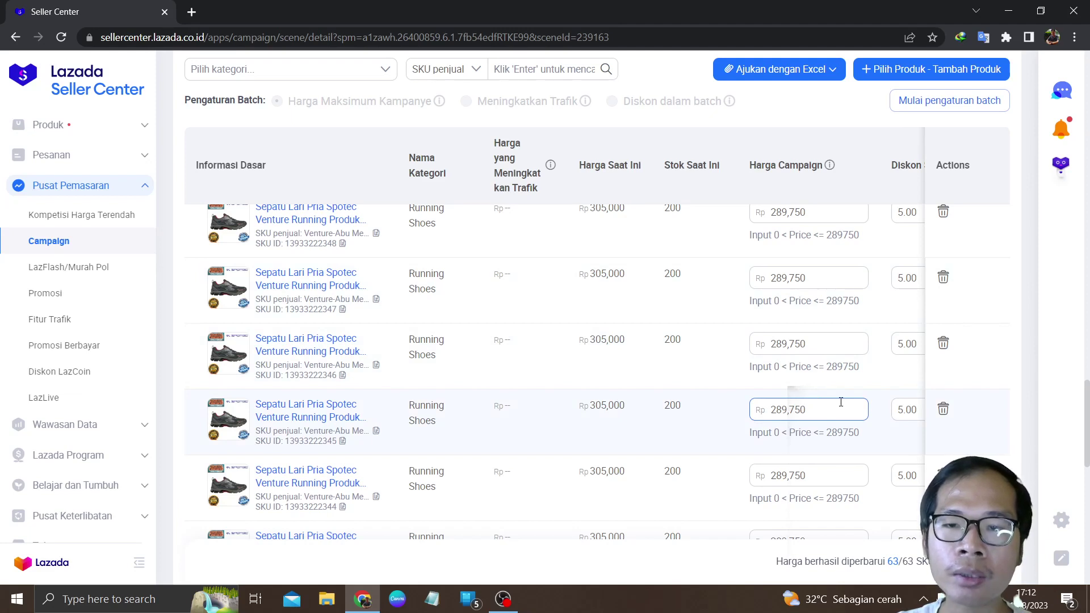
pyautogui.scroll(-4, 841, 402)
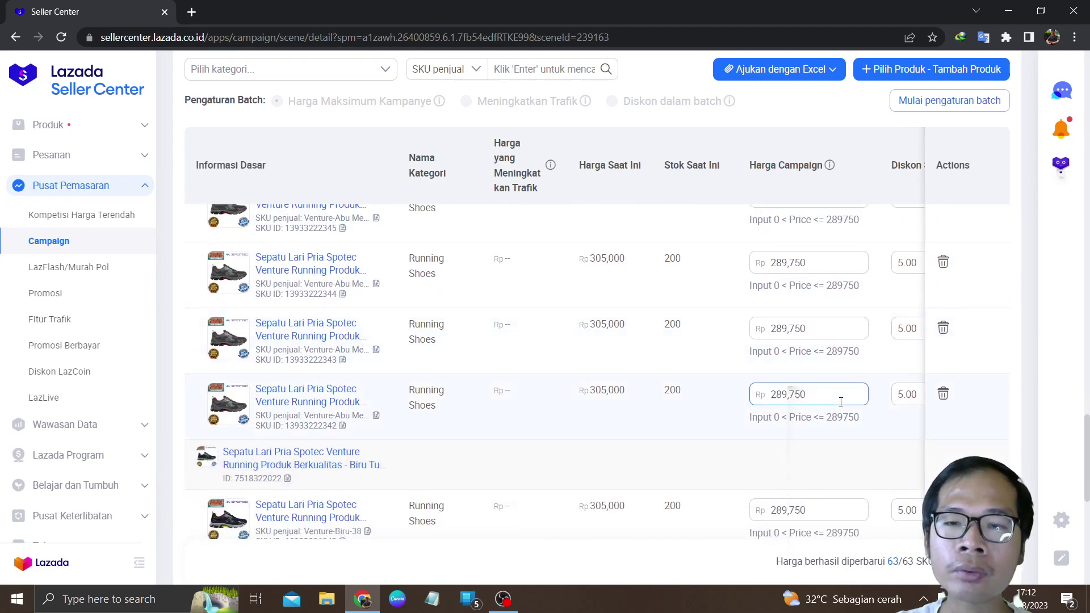
pyautogui.scroll(-6, 841, 402)
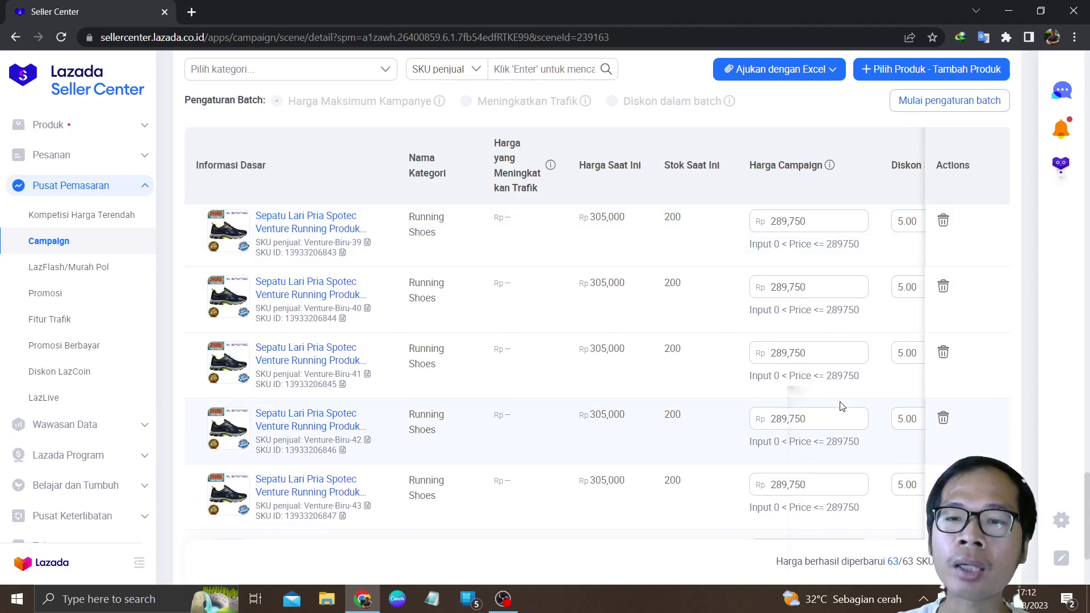
pyautogui.scroll(-5, 843, 406)
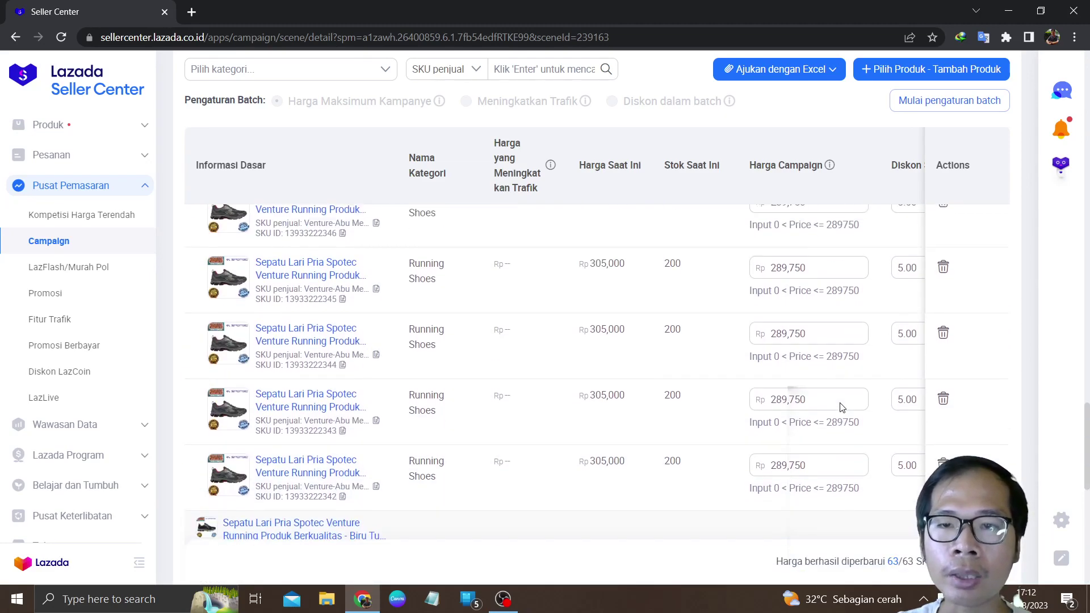
pyautogui.scroll(10, 842, 407)
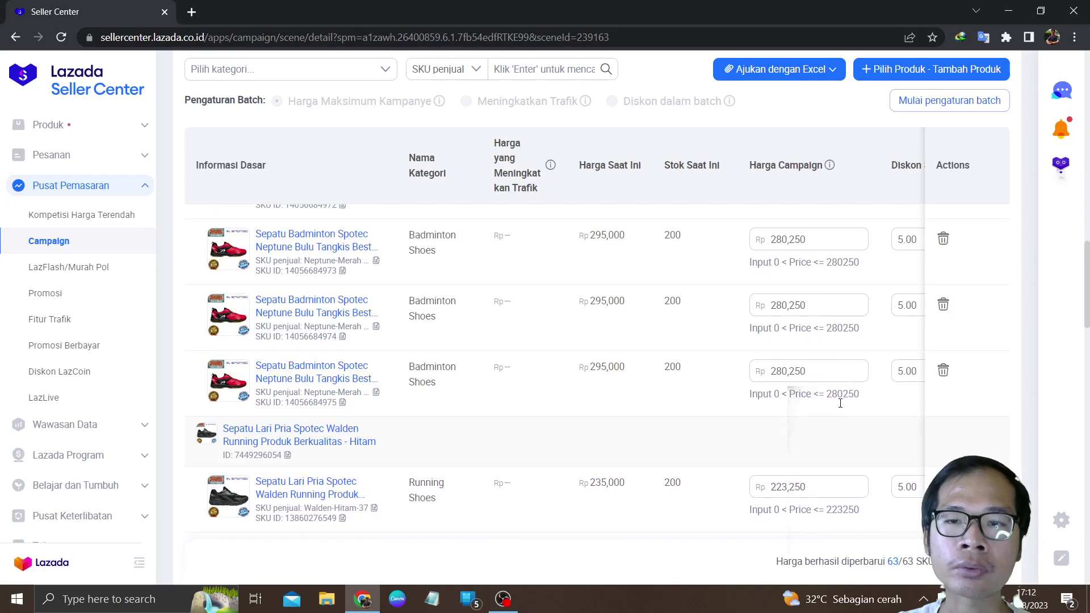
pyautogui.scroll(6, 841, 405)
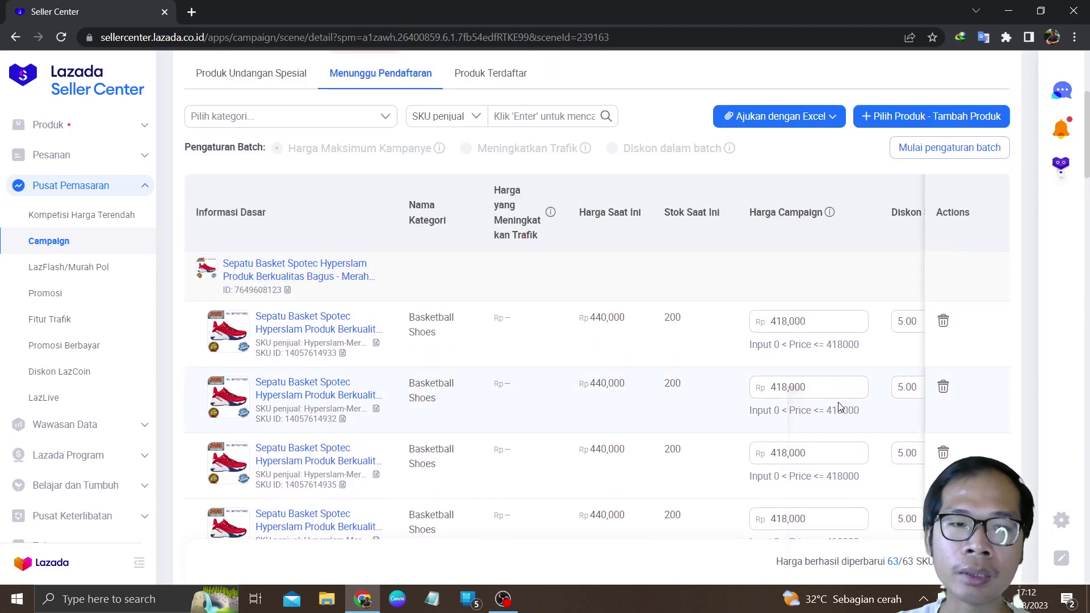
pyautogui.scroll(5, 689, 377)
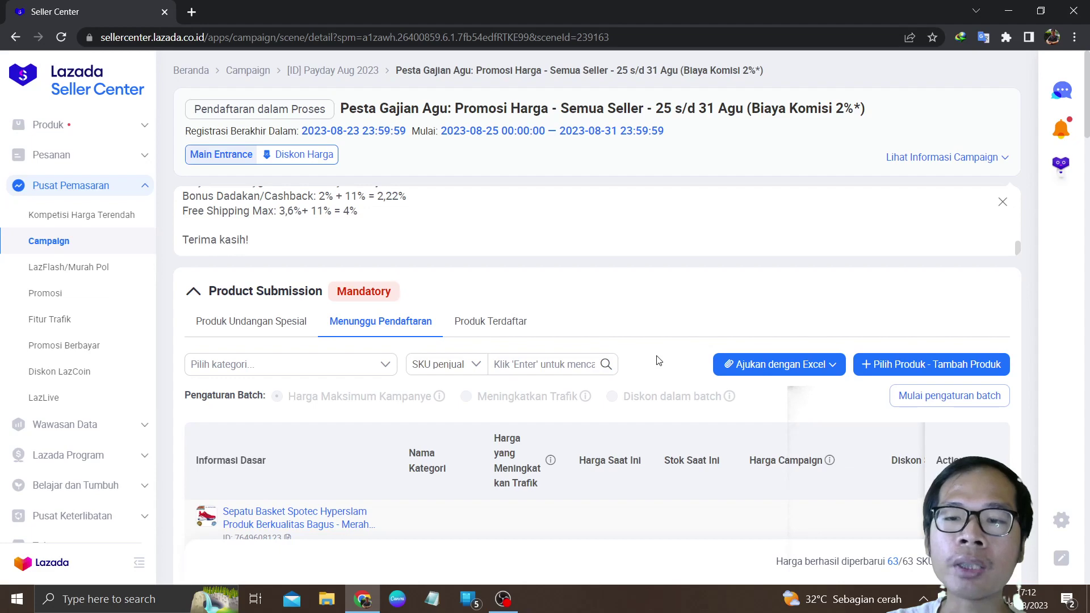
# Step: Look through the campaign's registered products, checking all SKUs, the approved SKUs and those awaiting review confirmation
pyautogui.scroll(-5, 834, 398)
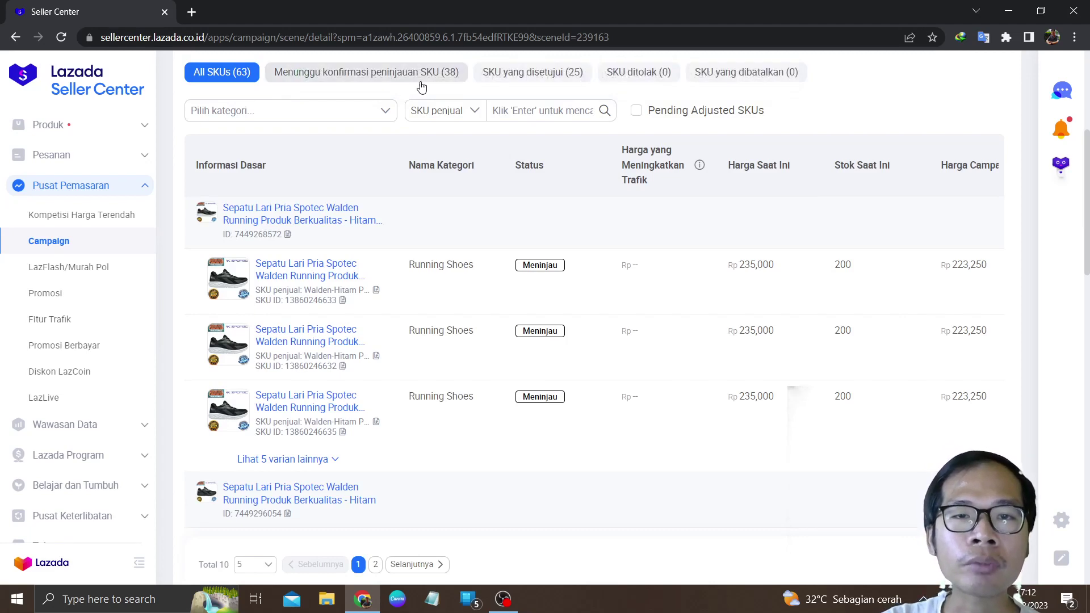
pyautogui.scroll(4, 519, 212)
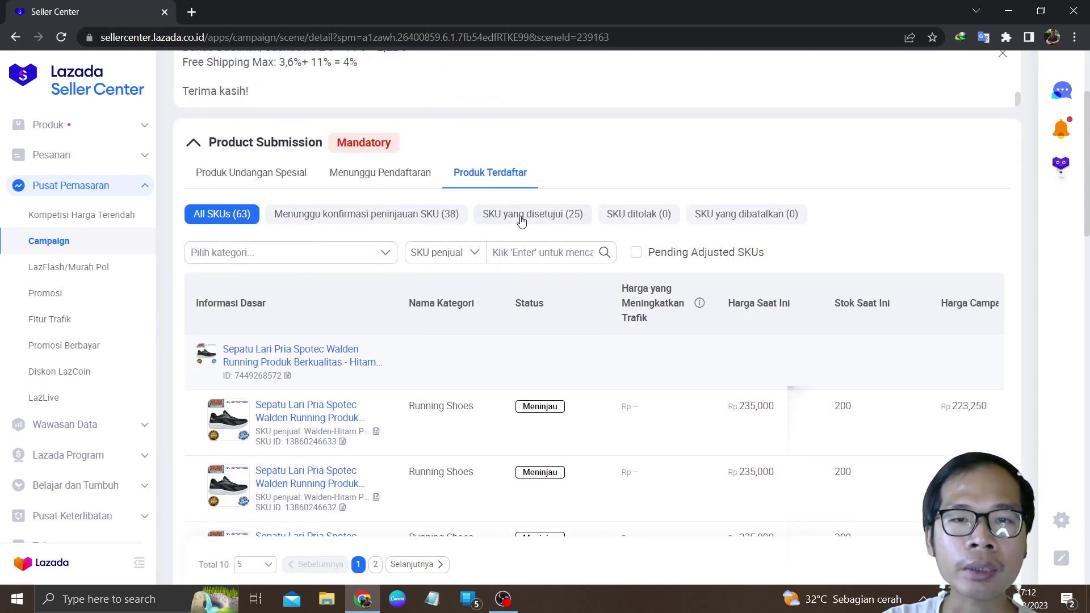
pyautogui.click(534, 286)
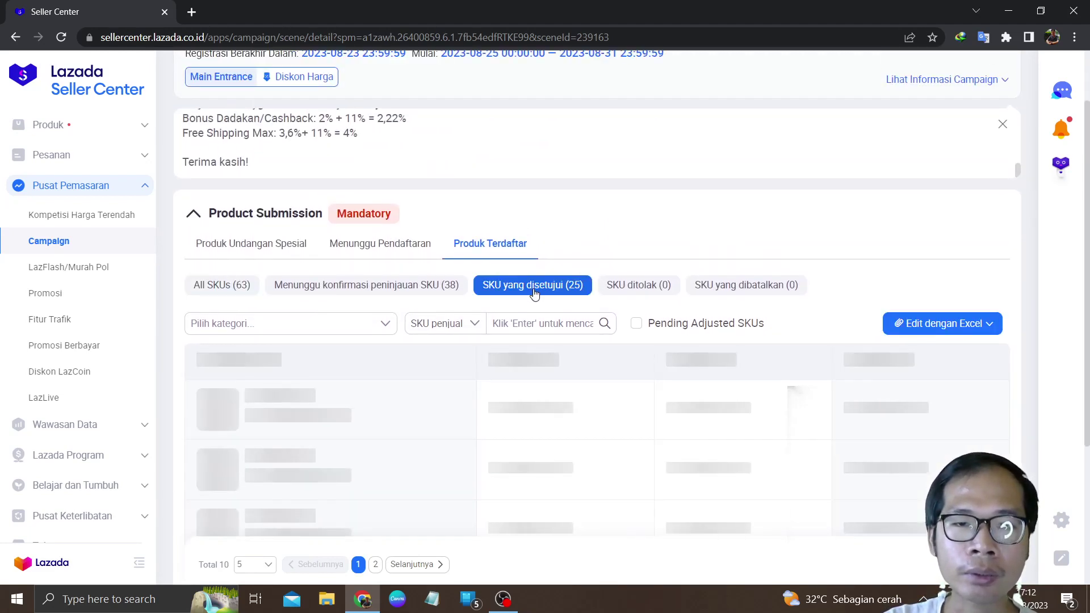
pyautogui.click(419, 287)
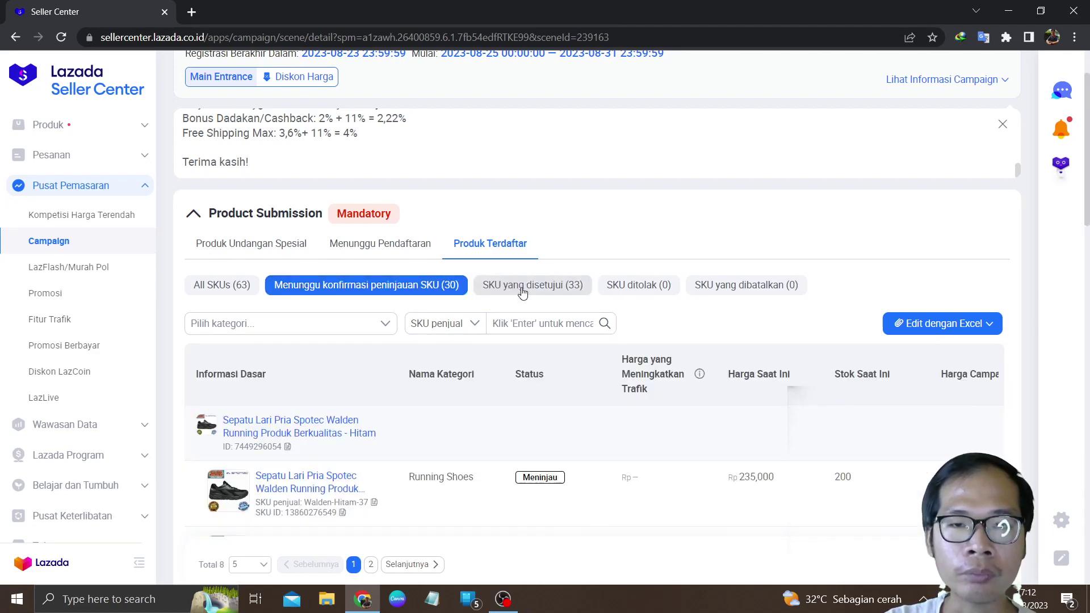
pyautogui.scroll(-5, 554, 426)
pyautogui.scroll(5, 555, 432)
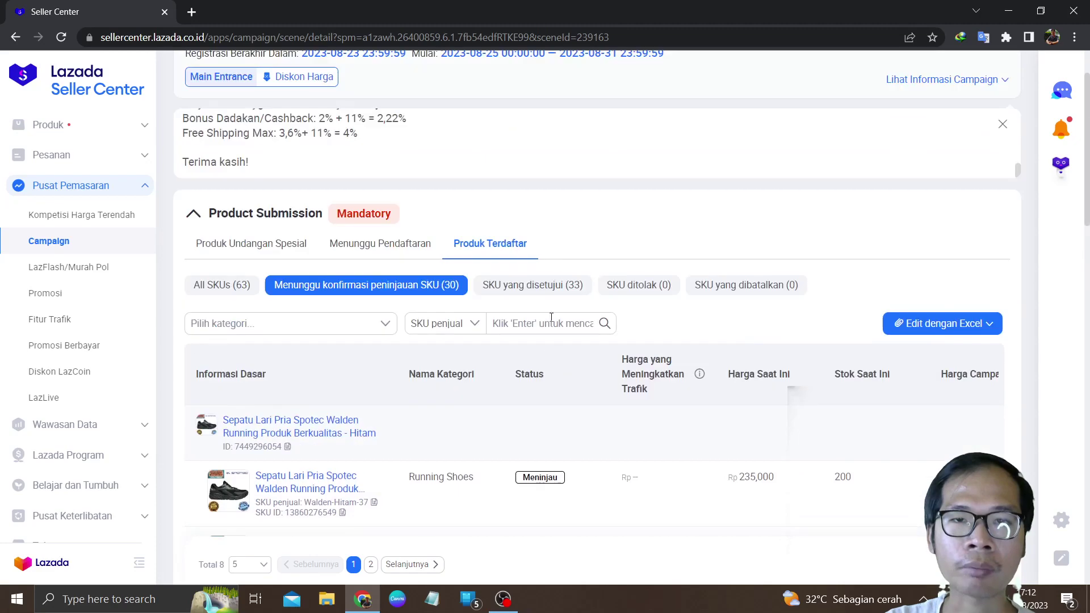
# Step: Compare the approved SKUs with those still awaiting review, and examine the status and campaign prices of the approved ones
pyautogui.click(555, 287)
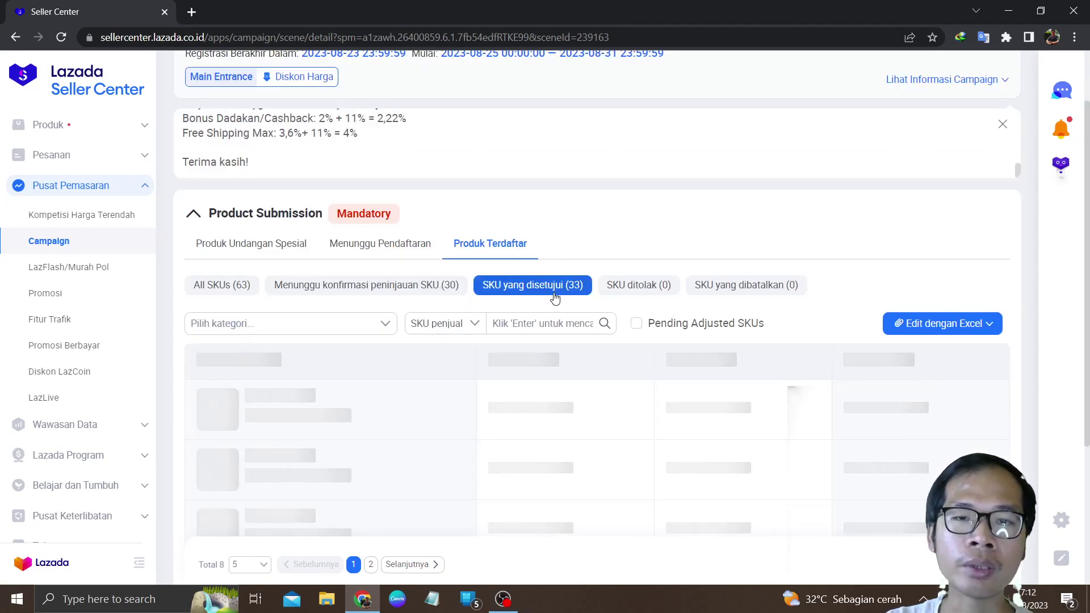
pyautogui.click(386, 289)
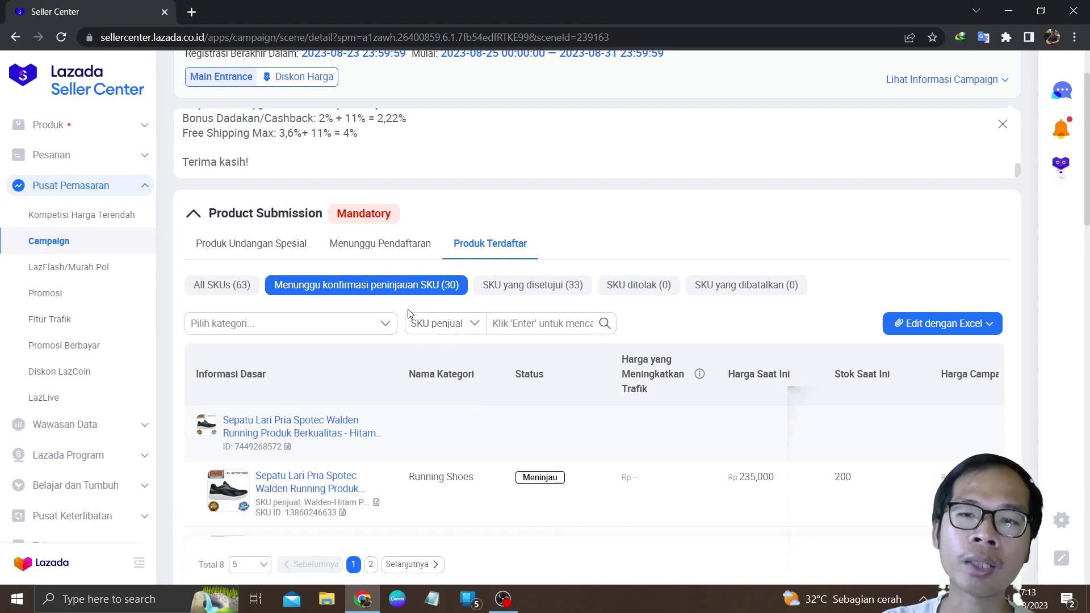
pyautogui.click(531, 285)
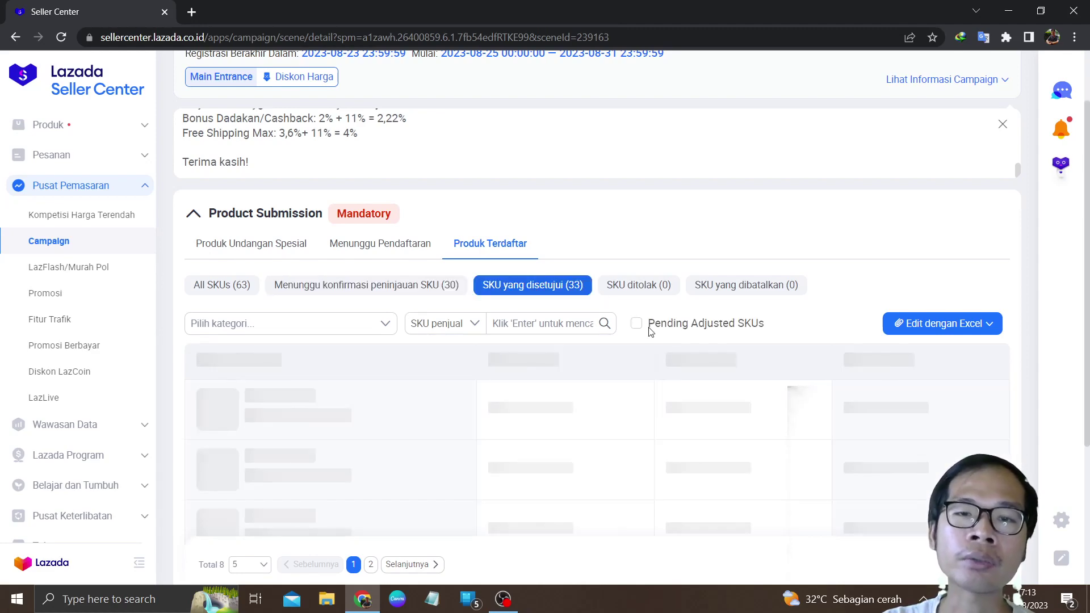
pyautogui.scroll(-8, 518, 421)
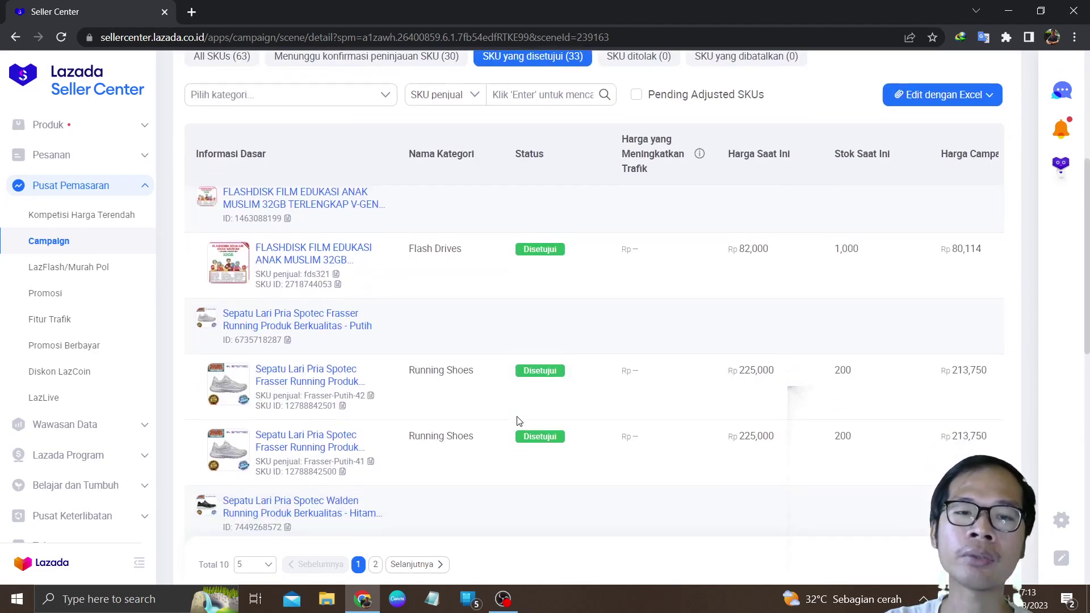
pyautogui.scroll(9, 621, 414)
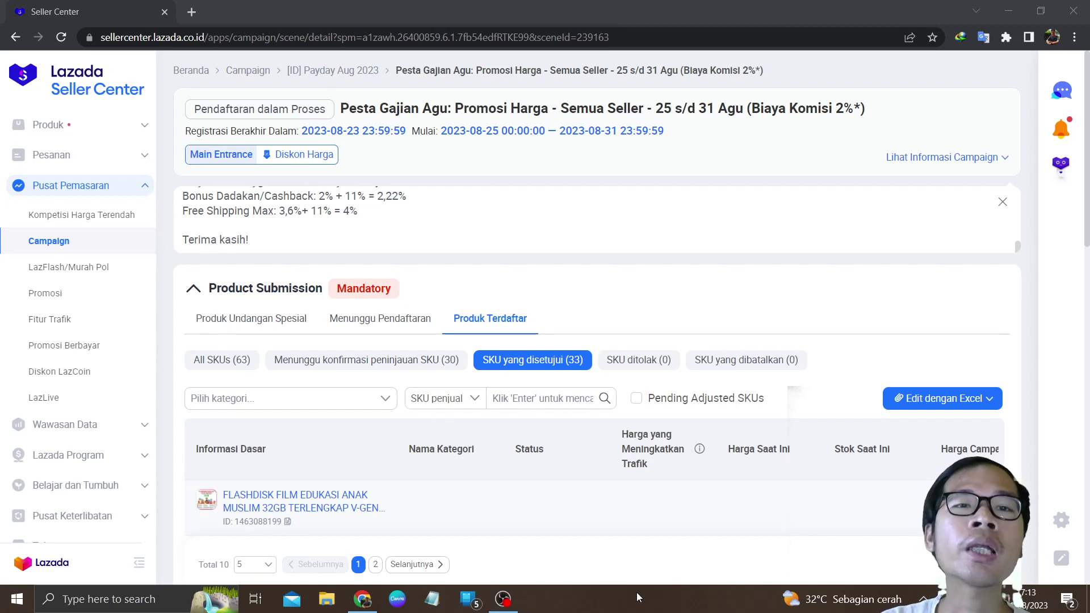